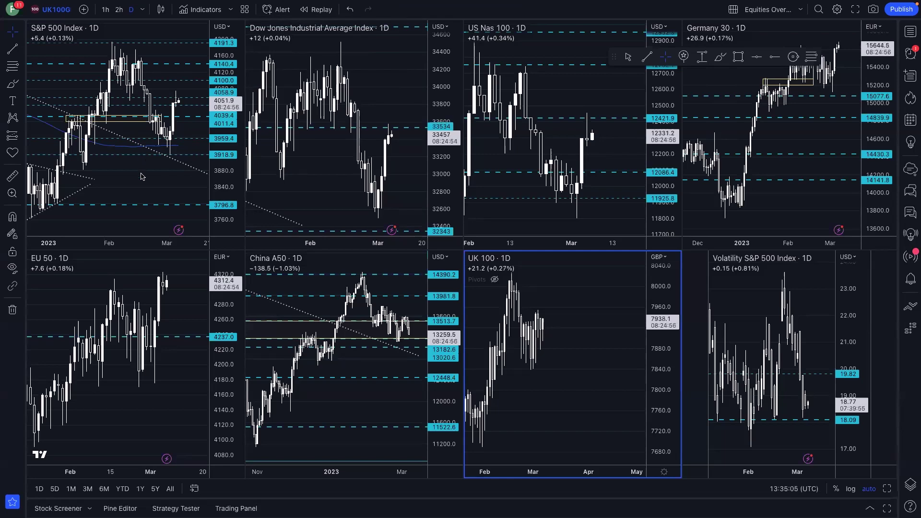
Locate the S&P 500 daily pane in the eight-chart Equities Overview layout.
mouse_move(421, 1)
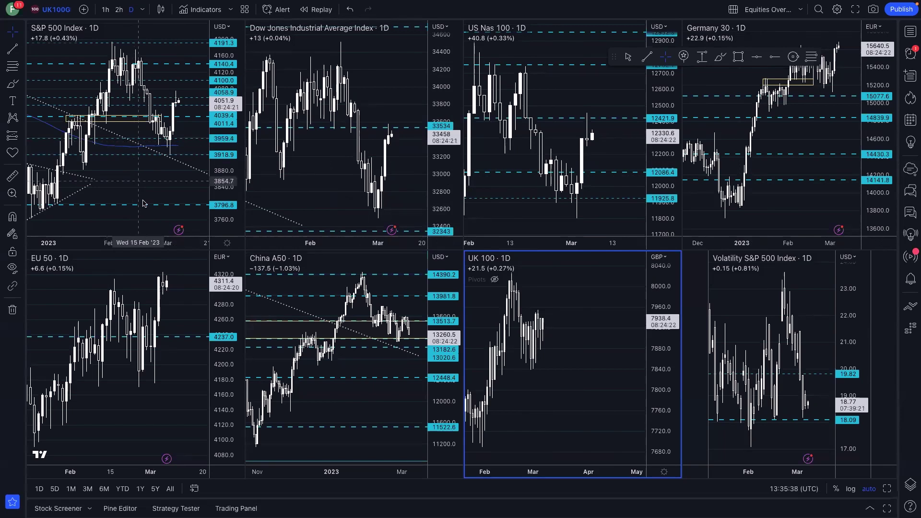
mouse_move(139, 218)
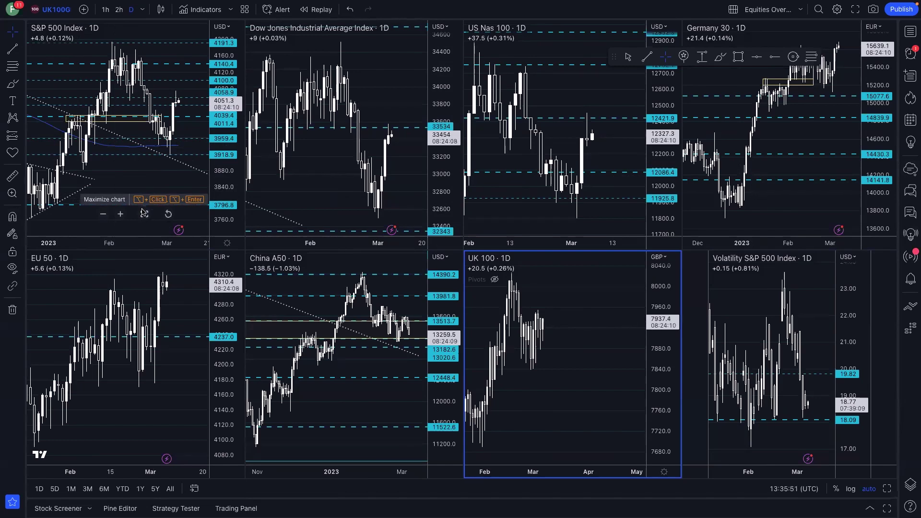
Maximize the S&P 500 daily chart and zoom in and out through its price history.
click(143, 212)
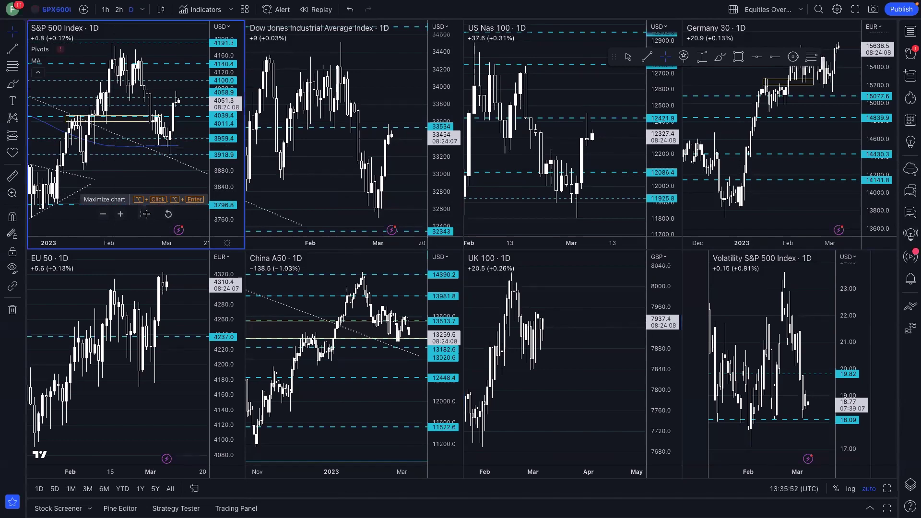
scroll(493, 225, up, 5)
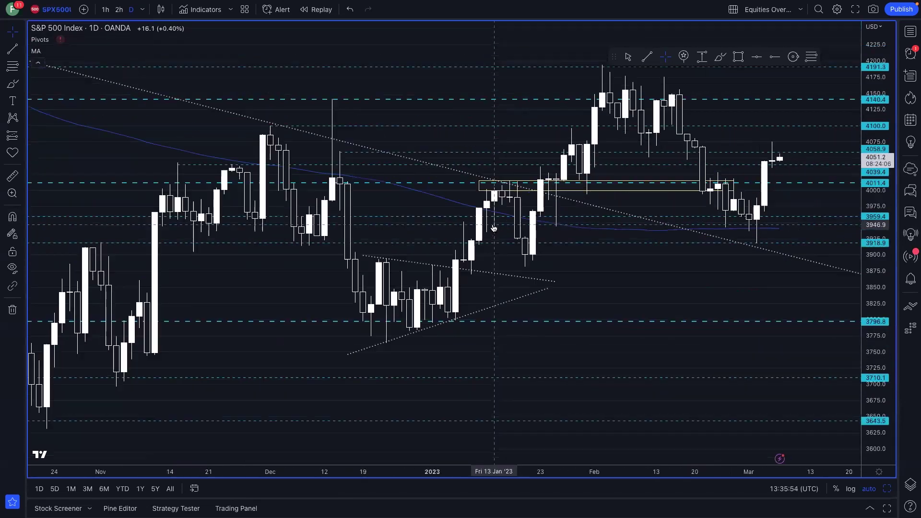
scroll(492, 224, down, 2)
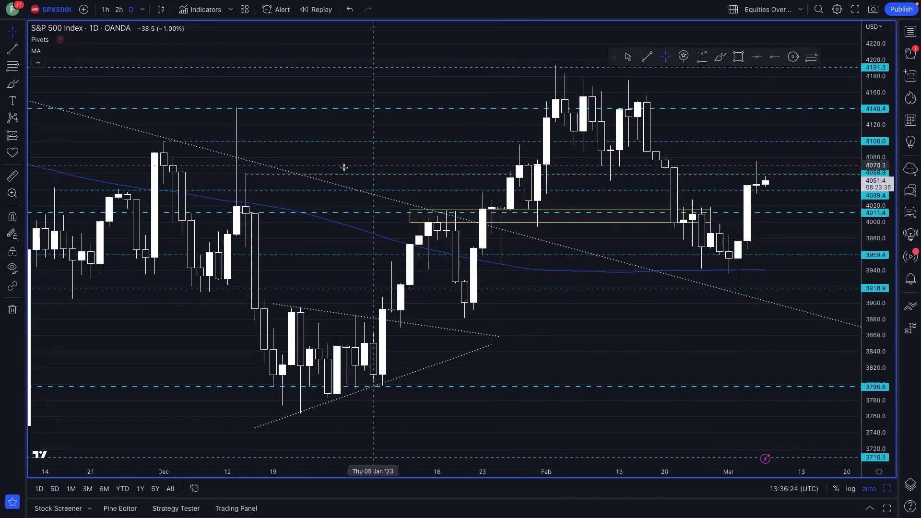
scroll(344, 180, down, 2)
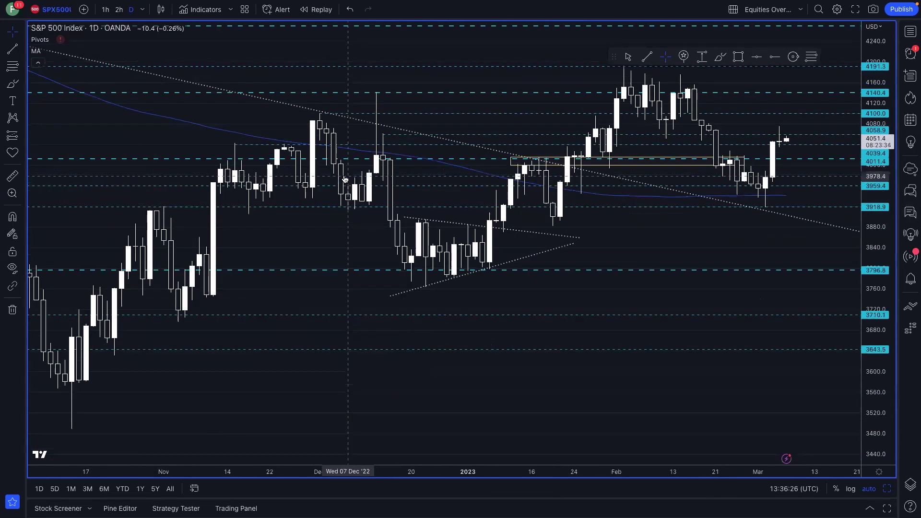
scroll(343, 180, down, 4)
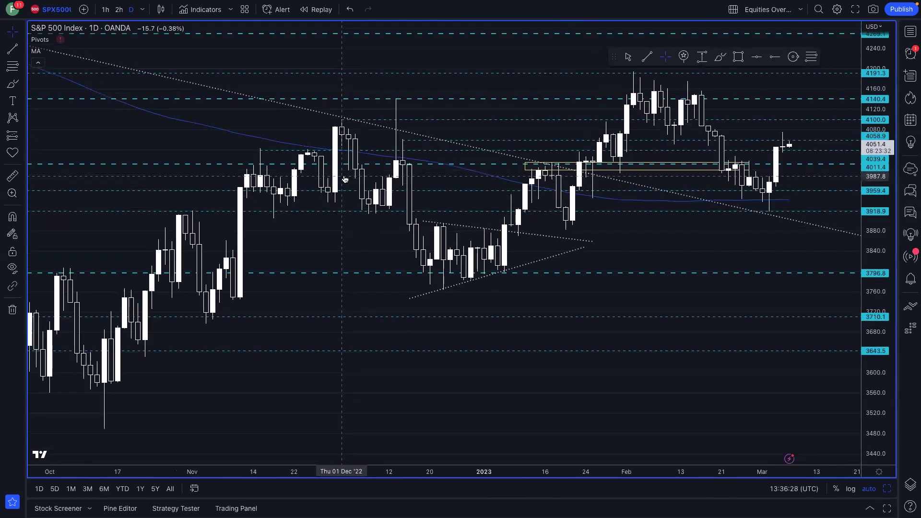
scroll(788, 241, up, 2)
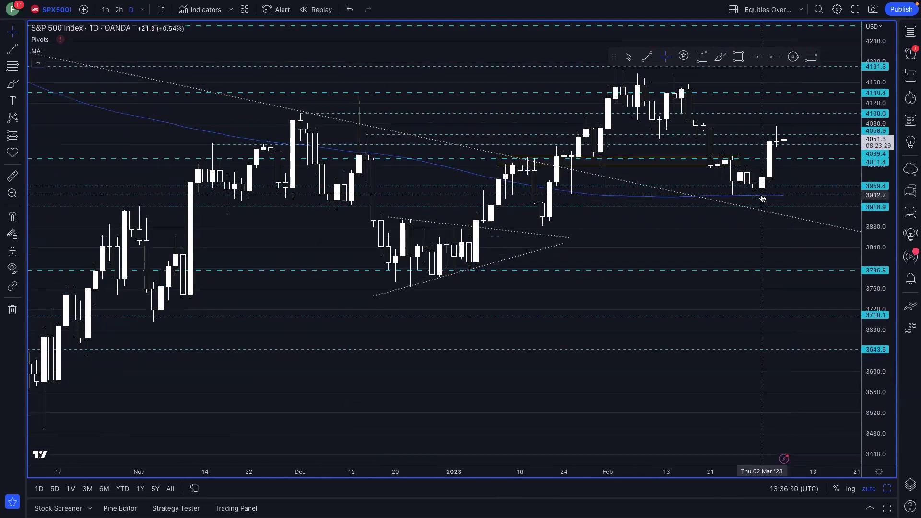
scroll(751, 211, up, 2)
scroll(751, 211, down, 1)
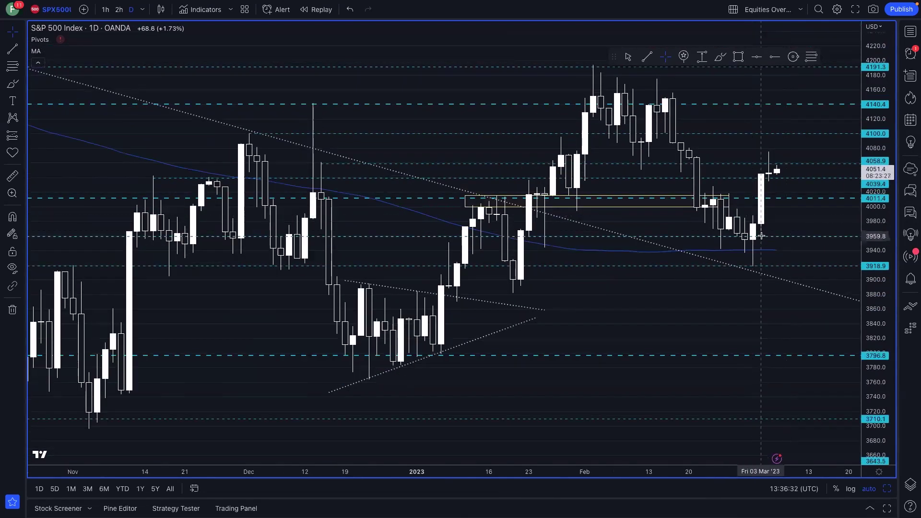
Move the floating tools off the candles, zoom further, then restore the eight-chart grid.
drag(605, 54, 668, 29)
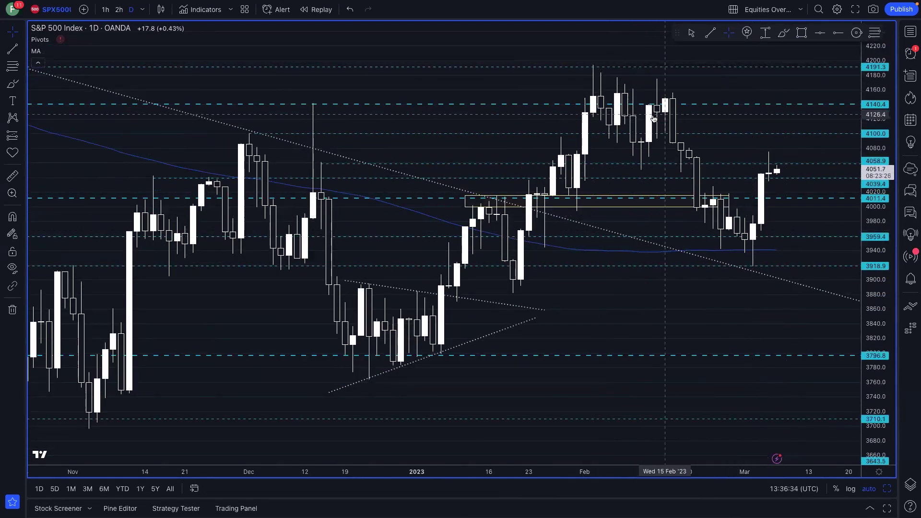
scroll(551, 96, up, 1)
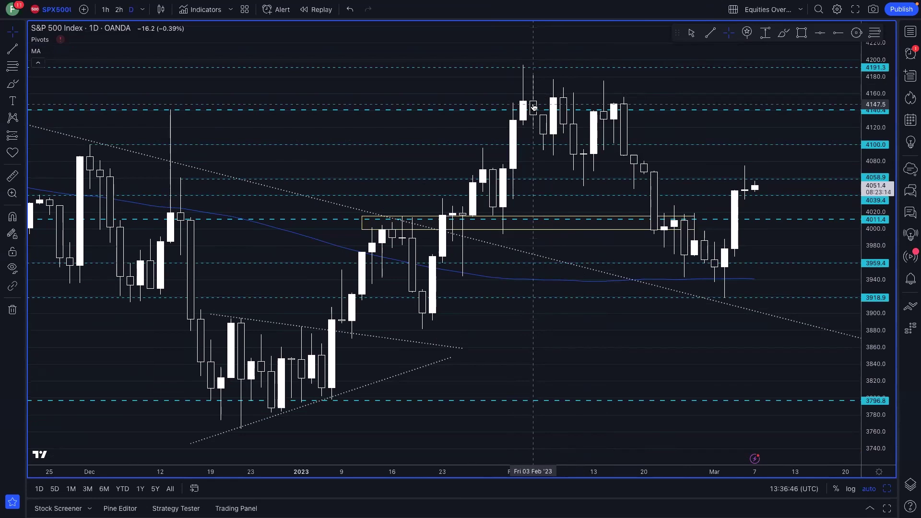
scroll(533, 106, down, 2)
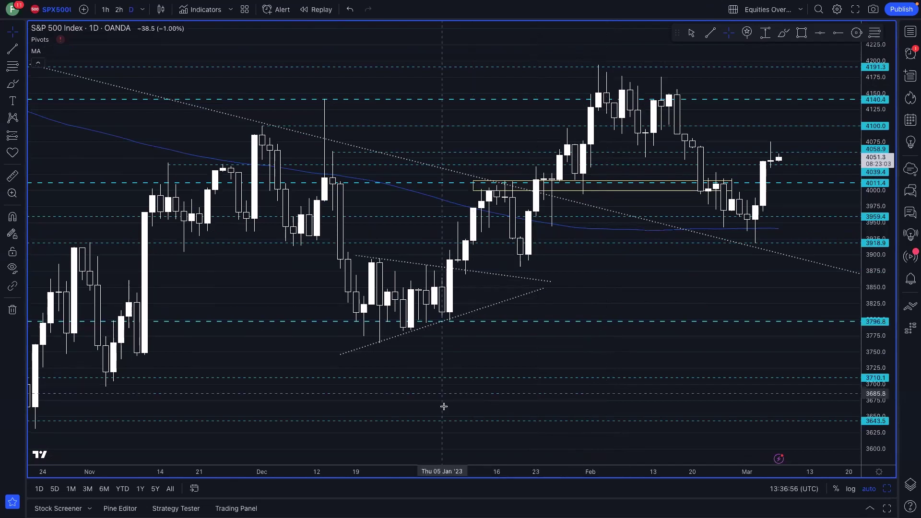
key(alt+Return)
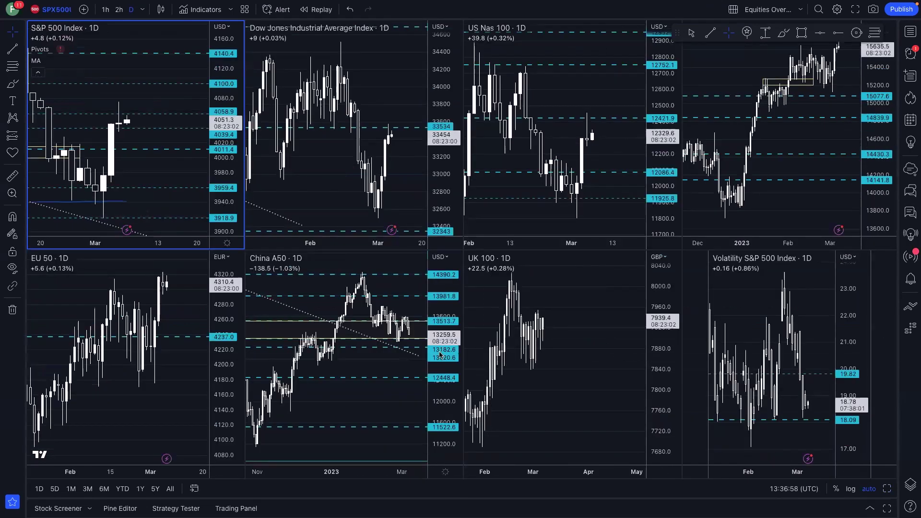
Check the commodities, Yields Overview and currency strength layouts, arriving at Forex Majors.
click(377, 380)
key(ctrl+Right)
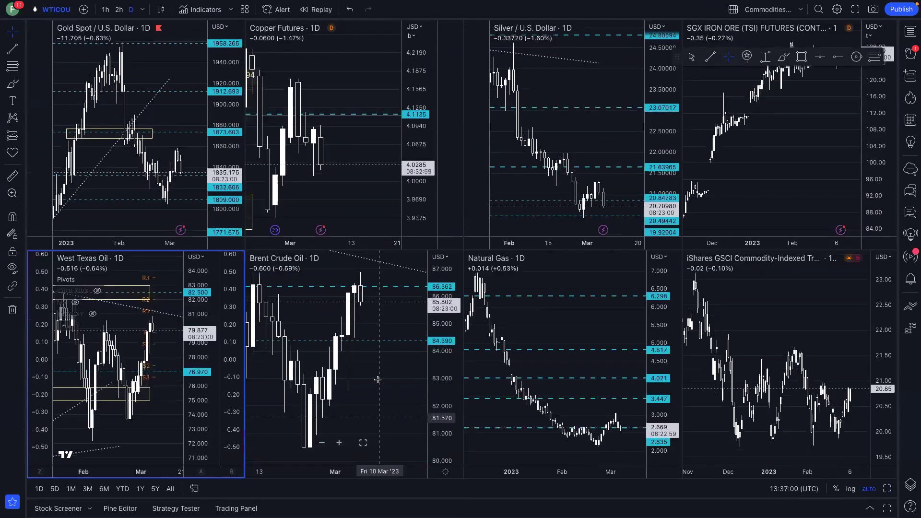
key(ctrl+Right)
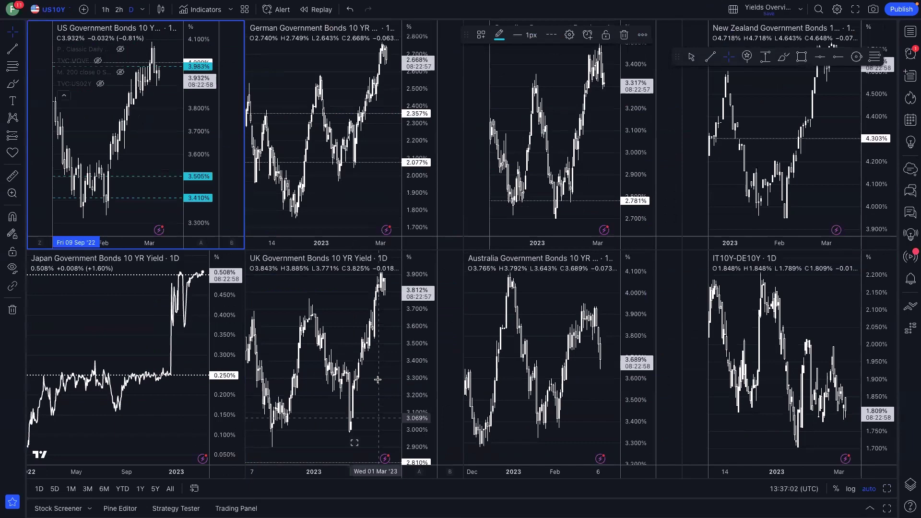
click(183, 412)
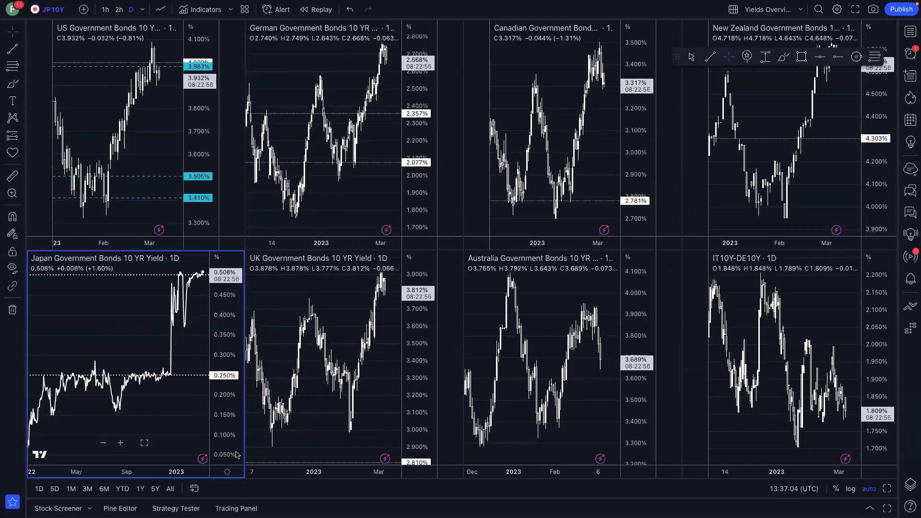
key(ctrl+Right)
key(ctrl+Right)
key(ctrl+Right)
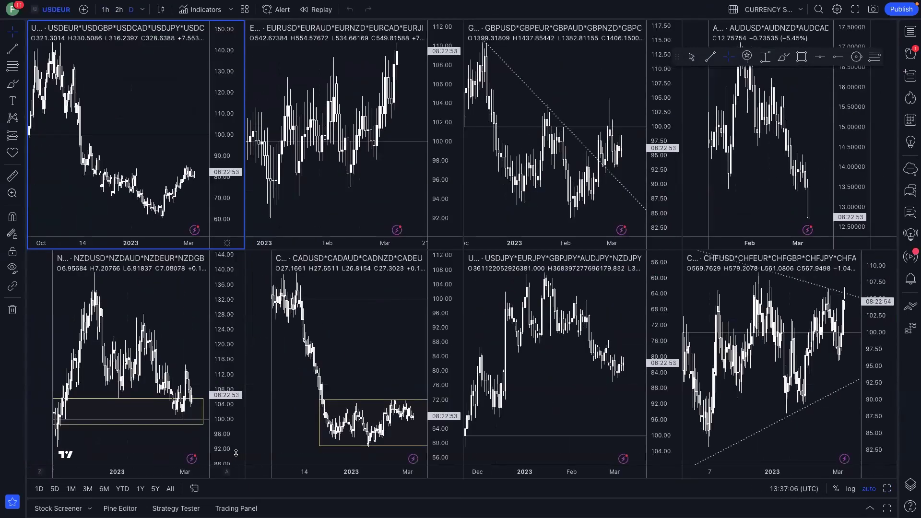
key(ctrl+Right)
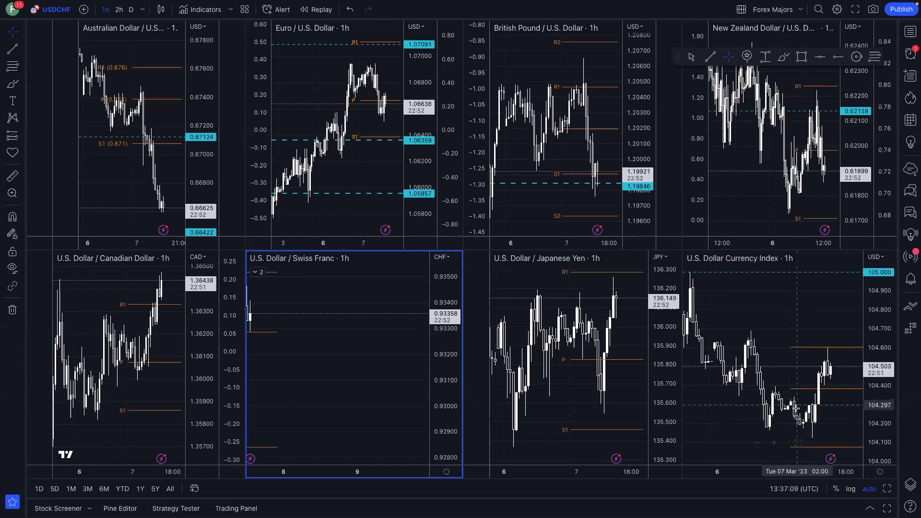
Expand the U.S. Dollar Currency Index on daily candles, then return to Equities Overview.
double_click(795, 447)
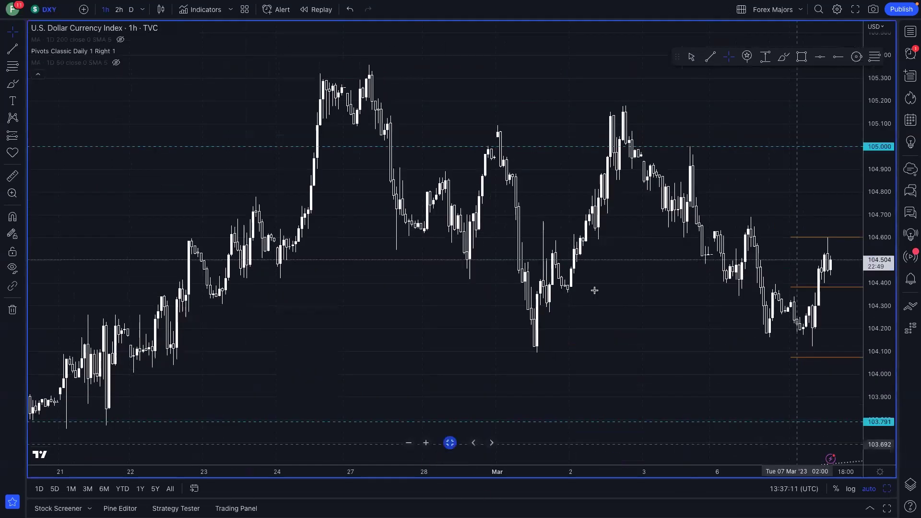
click(131, 9)
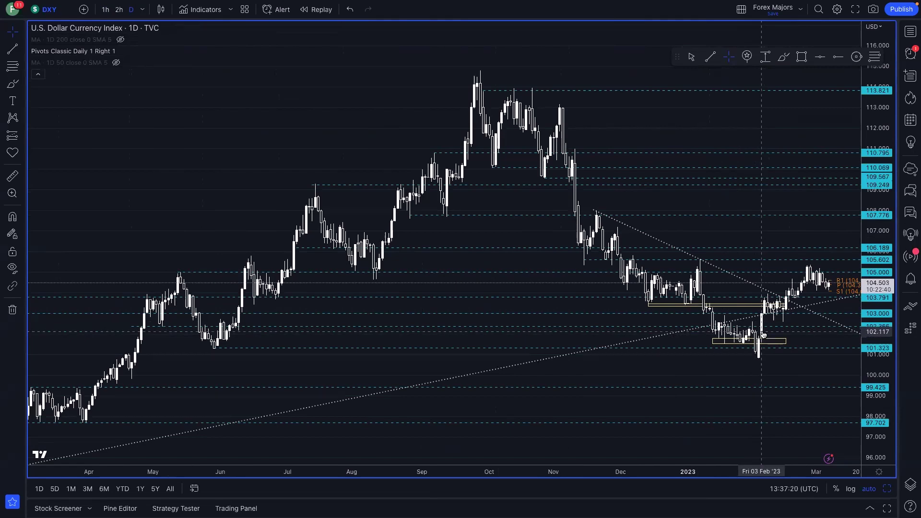
scroll(763, 335, up, 3)
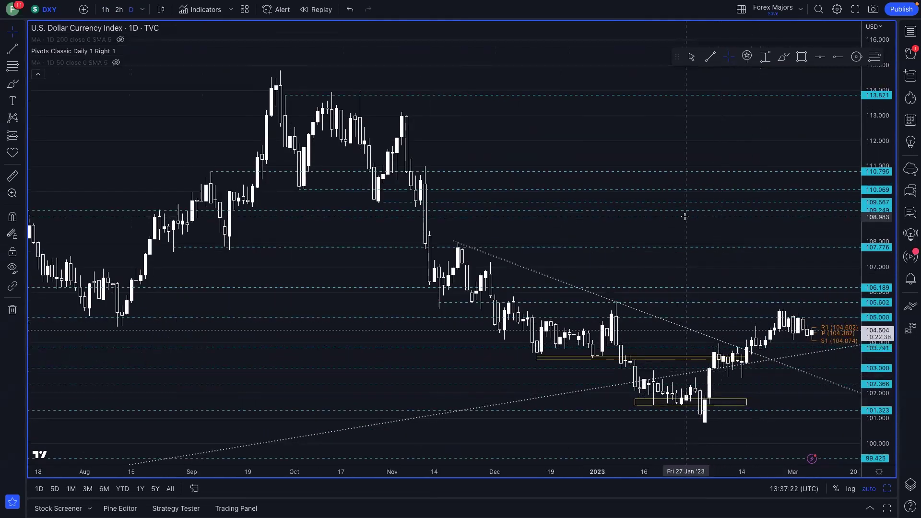
key(period)
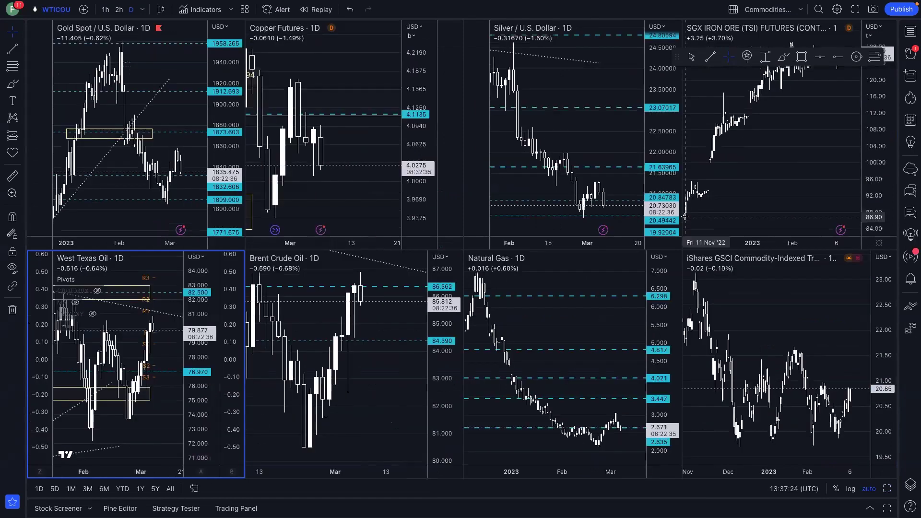
key(period)
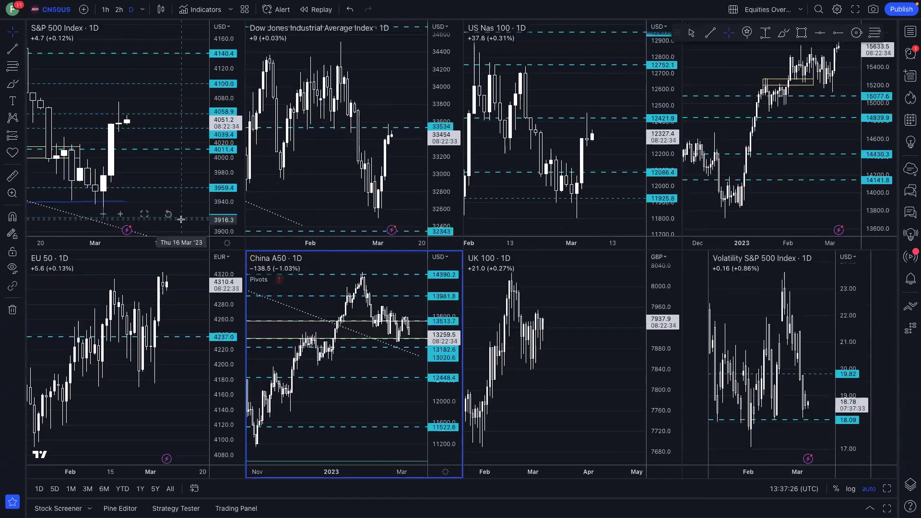
Maximize the S&P 500 daily pane and zoom out to adjust its time range.
click(144, 213)
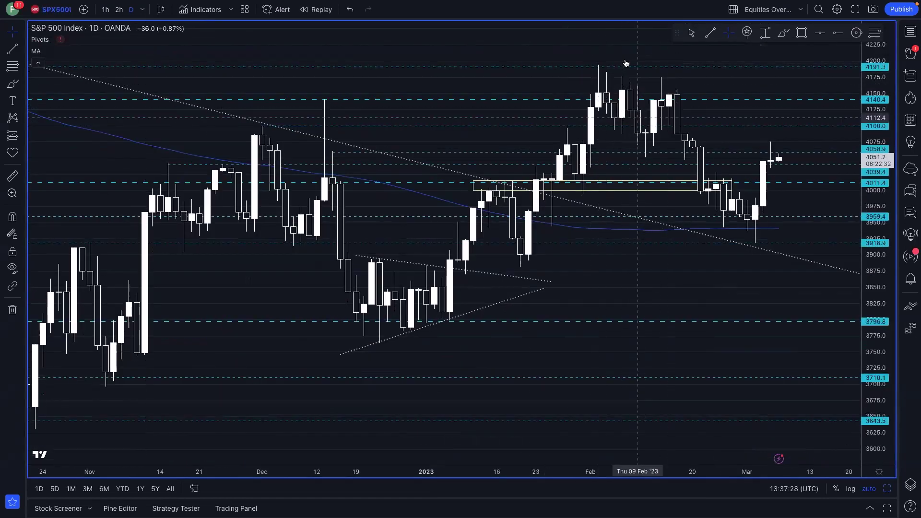
scroll(624, 86, down, 1)
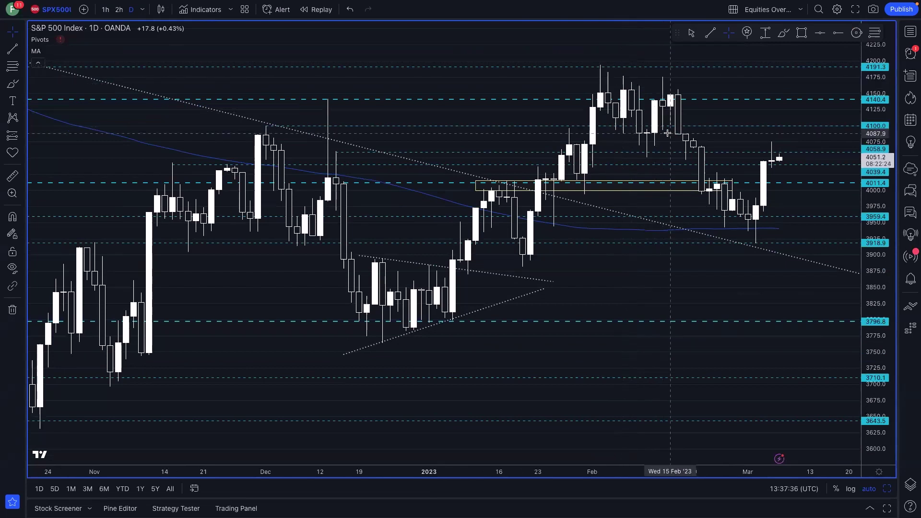
scroll(667, 133, down, 1)
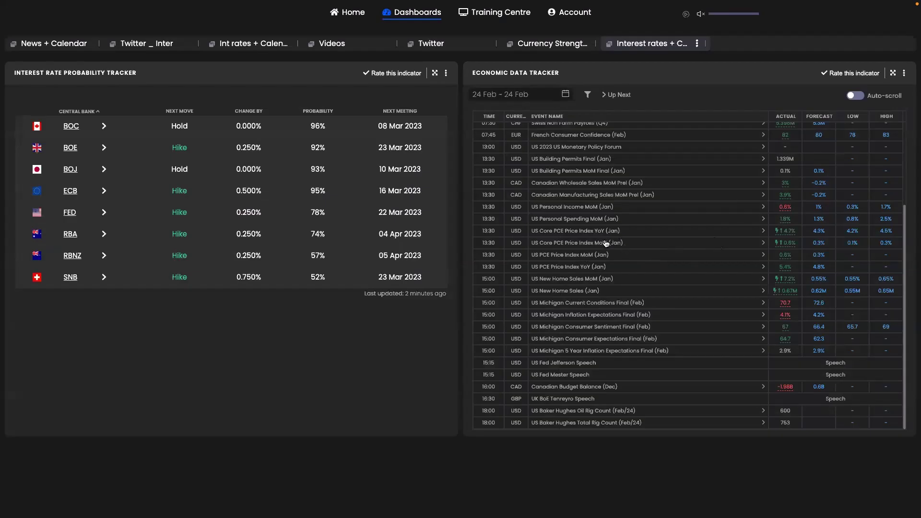
Bring up Financial Source's Interest rates + Calendar dashboard with rate probabilities and economic data.
mouse_move(791, 235)
Review the FED details (78% chance of a 0.250% hike on 22 Mar 2023), then close them.
click(70, 212)
scroll(504, 317, down, 3)
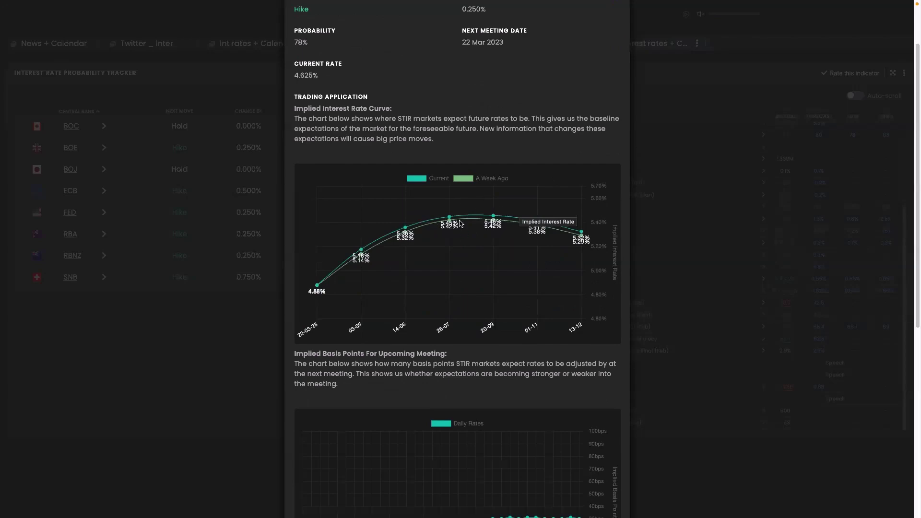
scroll(495, 209, down, 2)
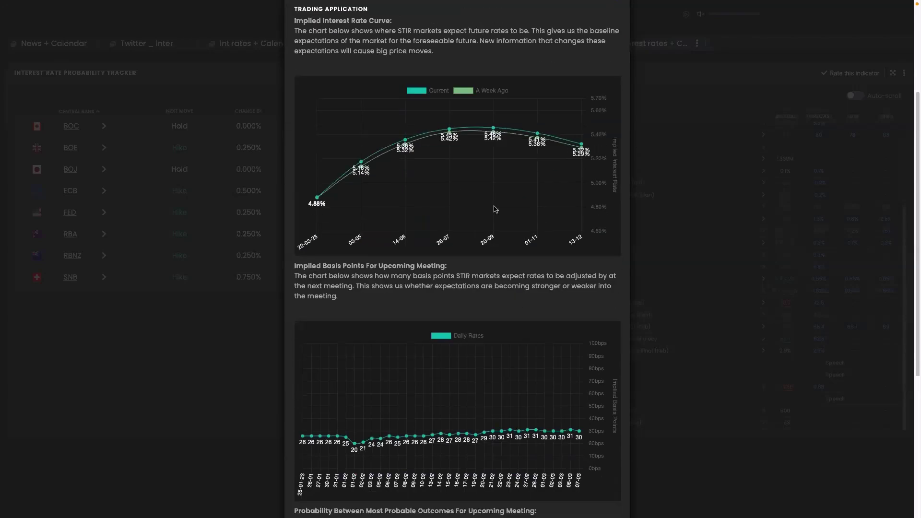
scroll(489, 161, down, 5)
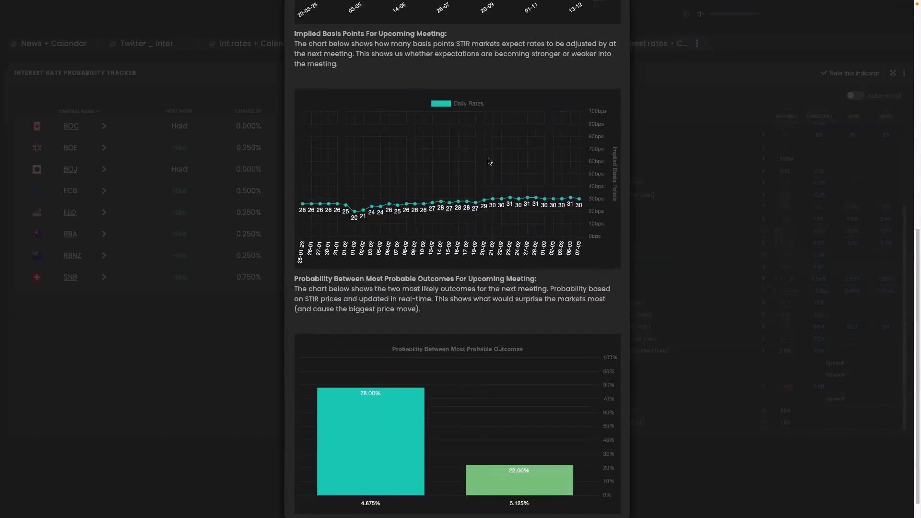
scroll(489, 162, up, 8)
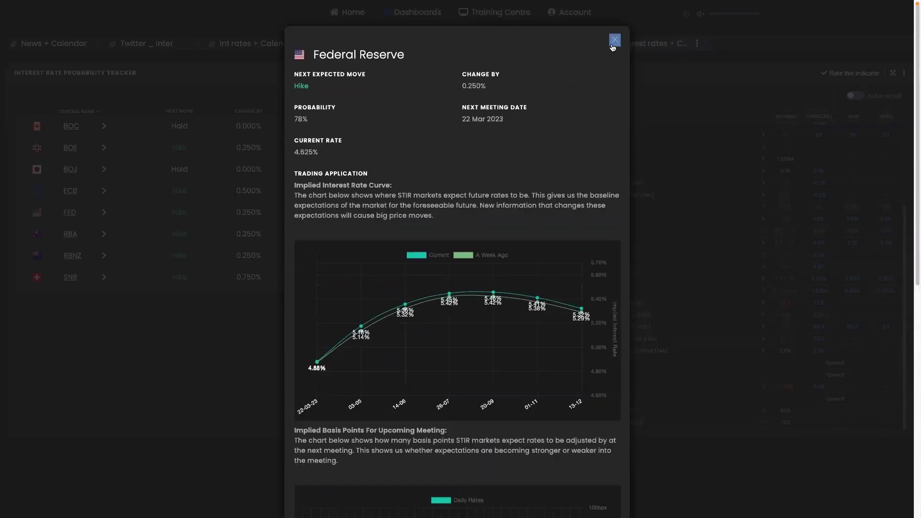
click(613, 44)
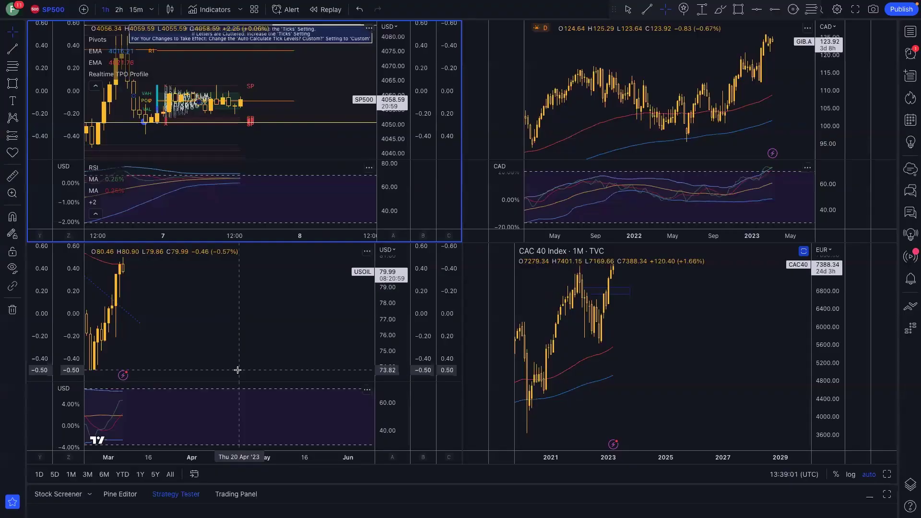
Switch to the single S&P 500 1D chart layout and zoom around the latest candles.
key(ctrl+Tab)
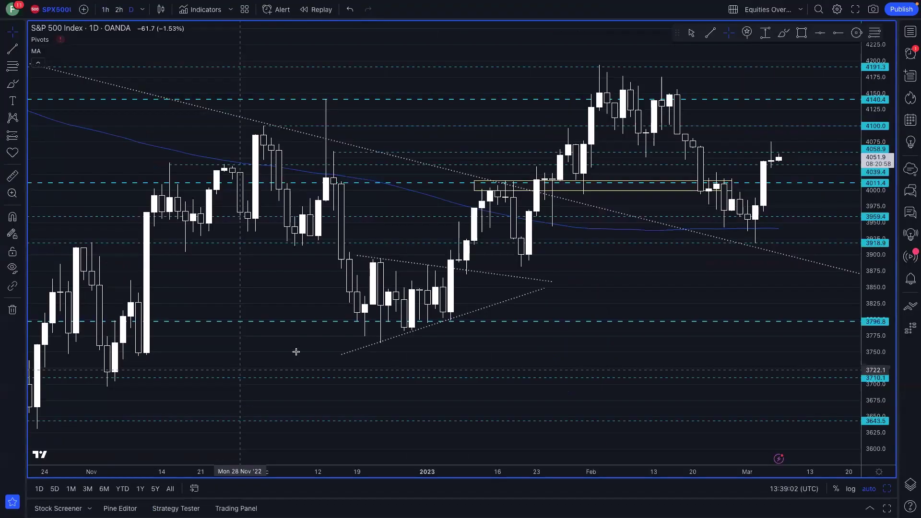
scroll(647, 273, up, 3)
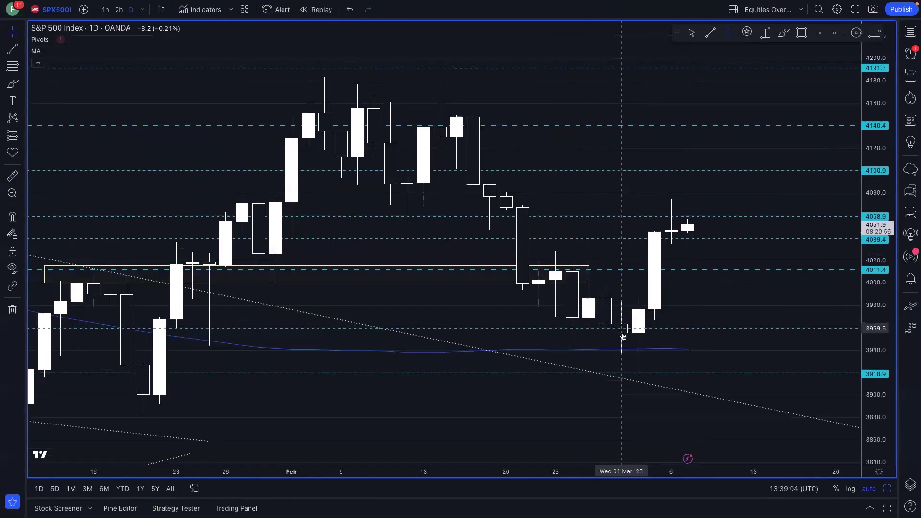
scroll(642, 331, down, 2)
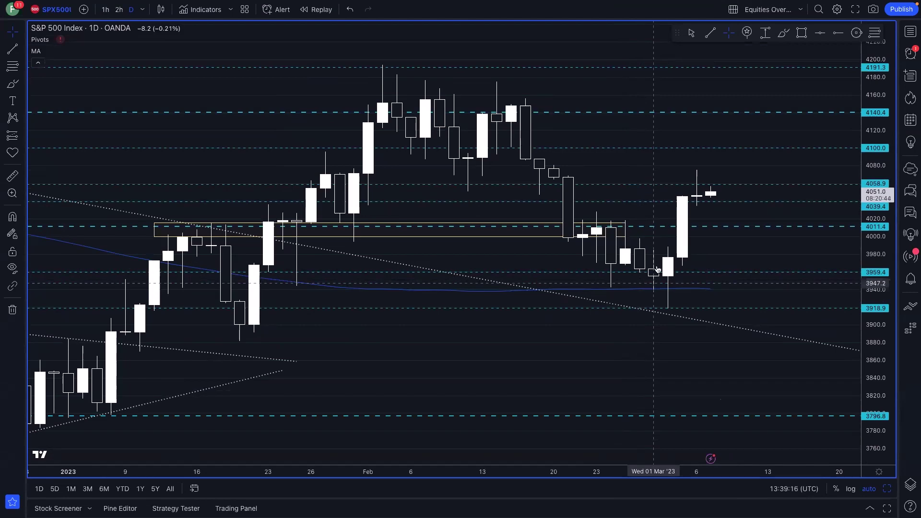
scroll(669, 243, up, 3)
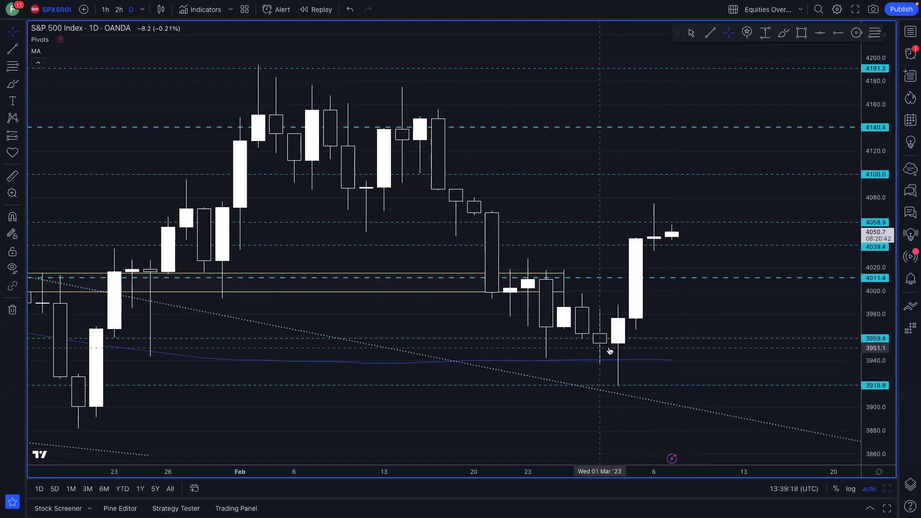
scroll(630, 288, down, 3)
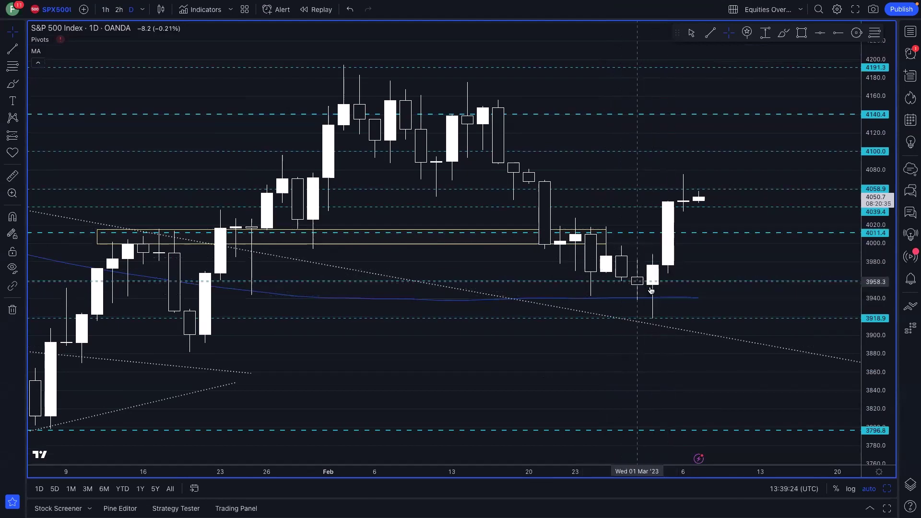
scroll(654, 288, down, 4)
Zoom the S&P 500 daily chart out to reach back to October and pan slightly.
scroll(709, 290, down, 6)
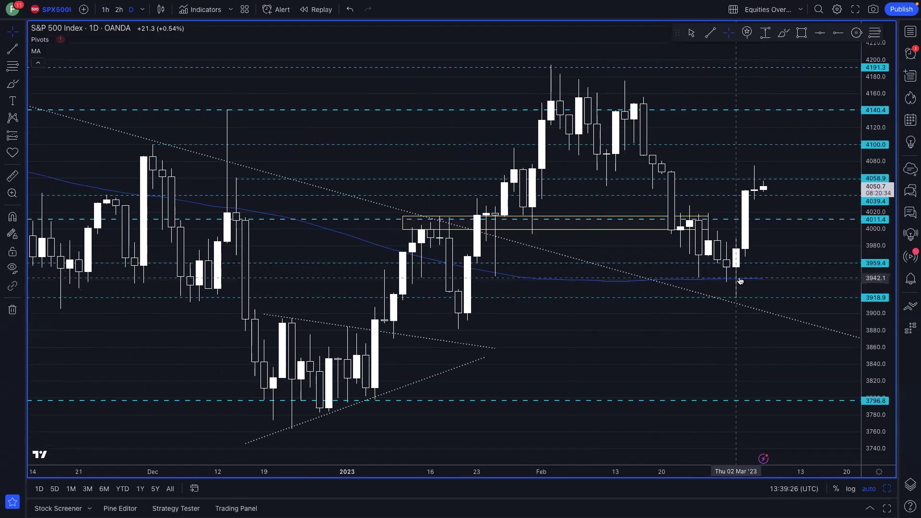
scroll(606, 211, up, 8)
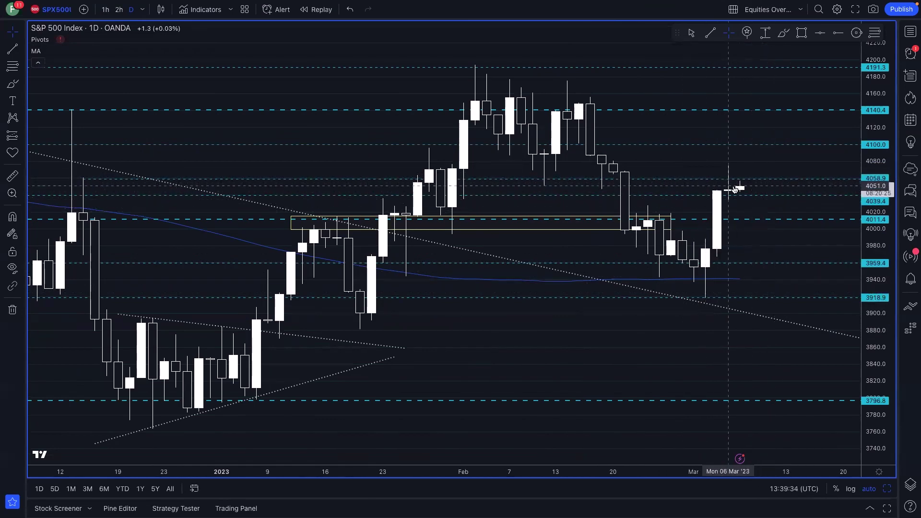
scroll(736, 192, up, 2)
scroll(710, 200, up, 1)
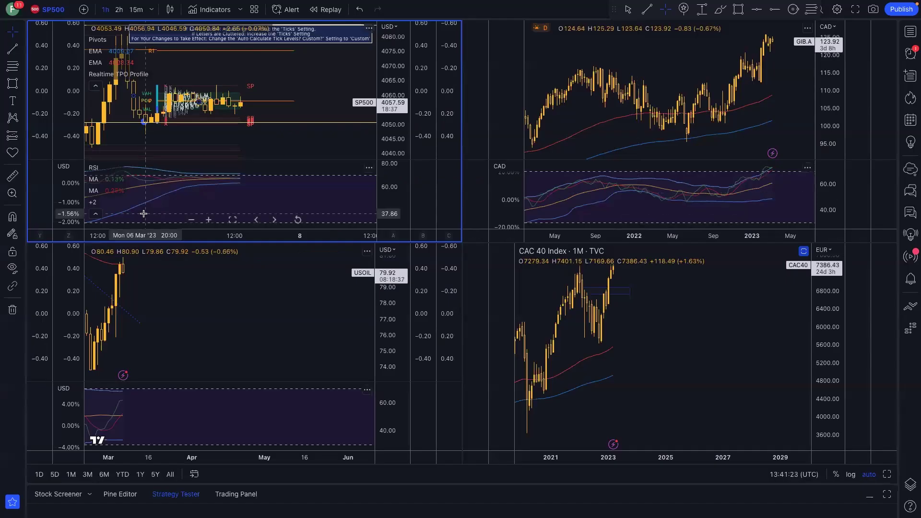
scroll(308, 232, down, 3)
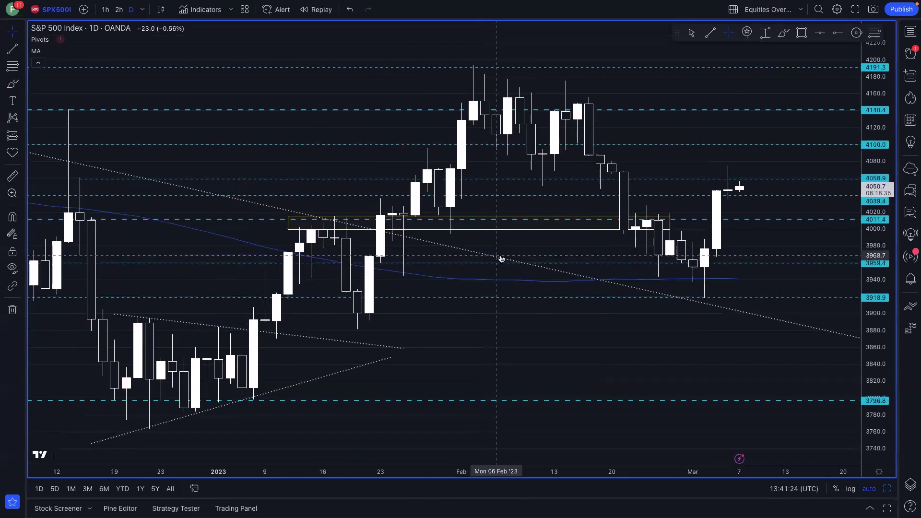
scroll(457, 205, down, 3)
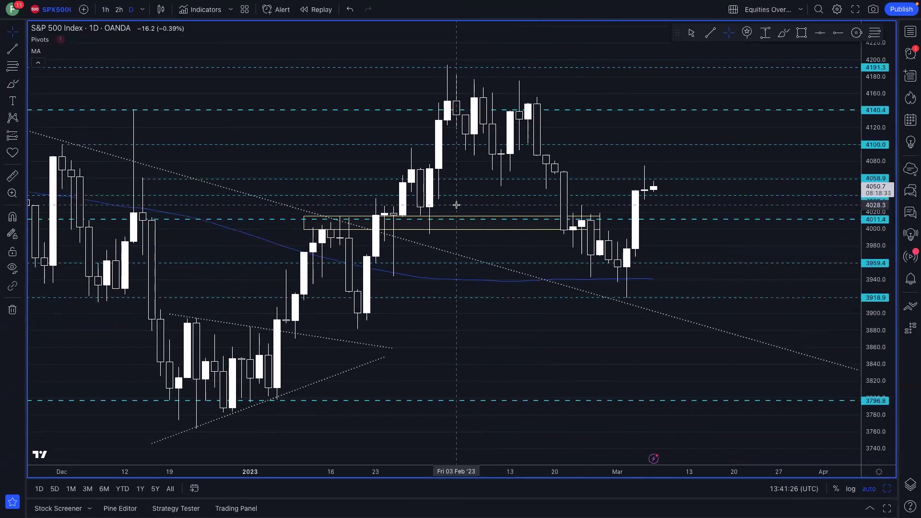
scroll(456, 207, down, 4)
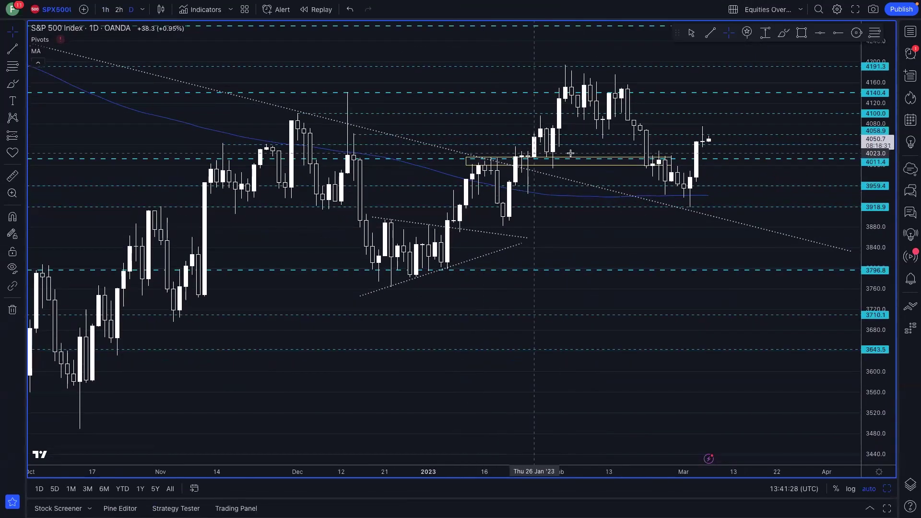
drag(473, 162, 471, 162)
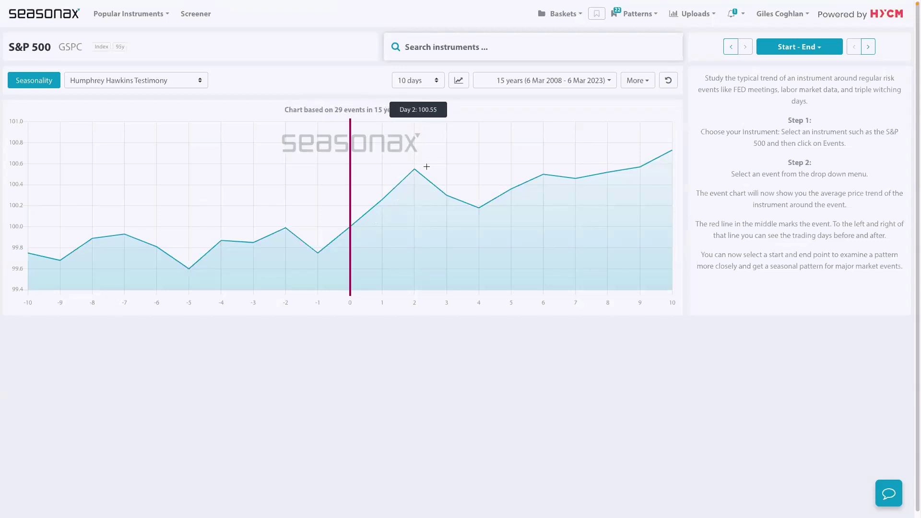
Set the Humphrey Hawkins Testimony event chart's date range to the 25 years preset.
click(575, 85)
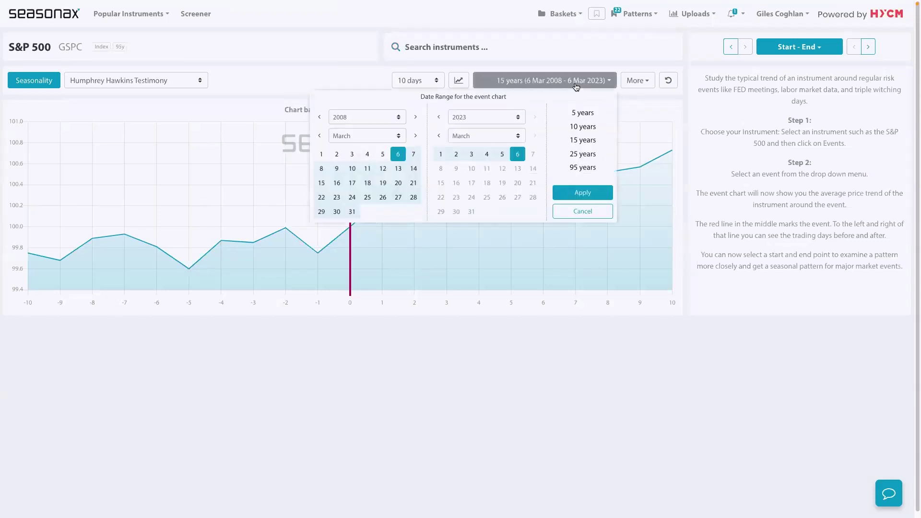
click(581, 153)
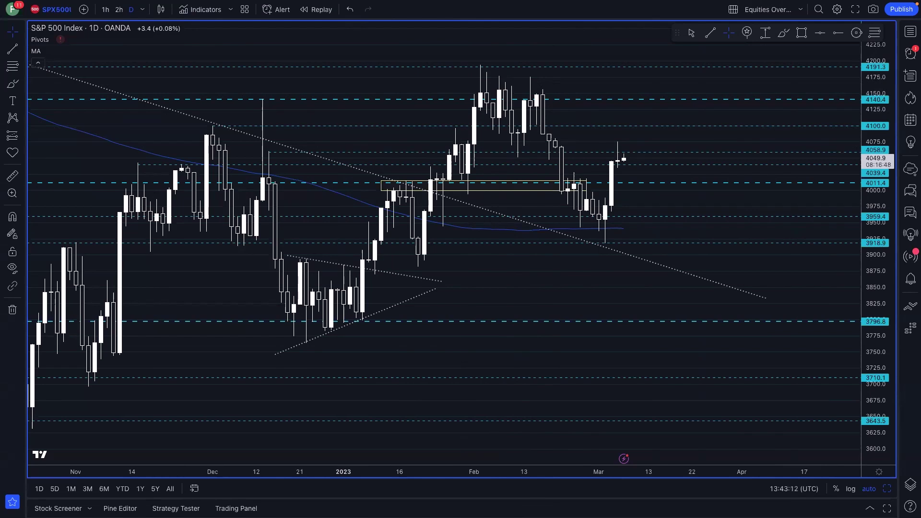
Toggle the chart layout and zoom the S&P 500 daily chart out to show October through March.
mouse_move(421, 436)
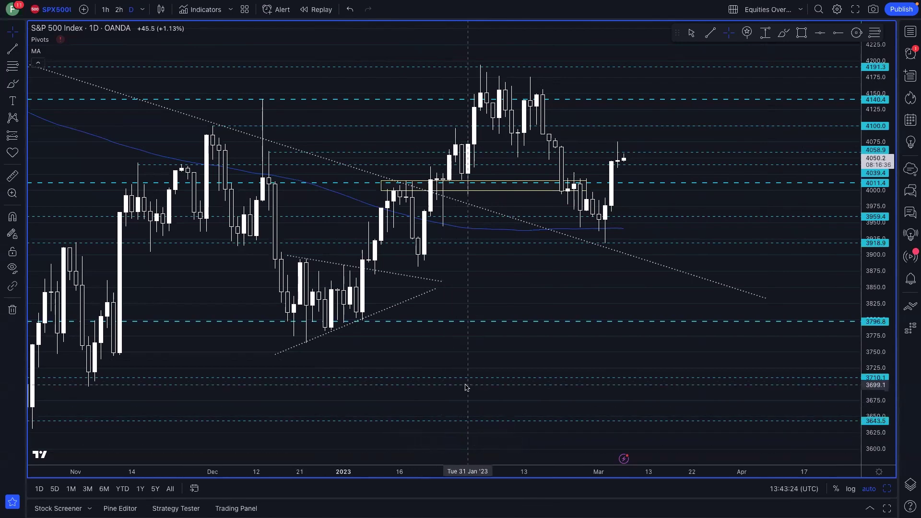
key(alt+Return)
key(alt+Return)
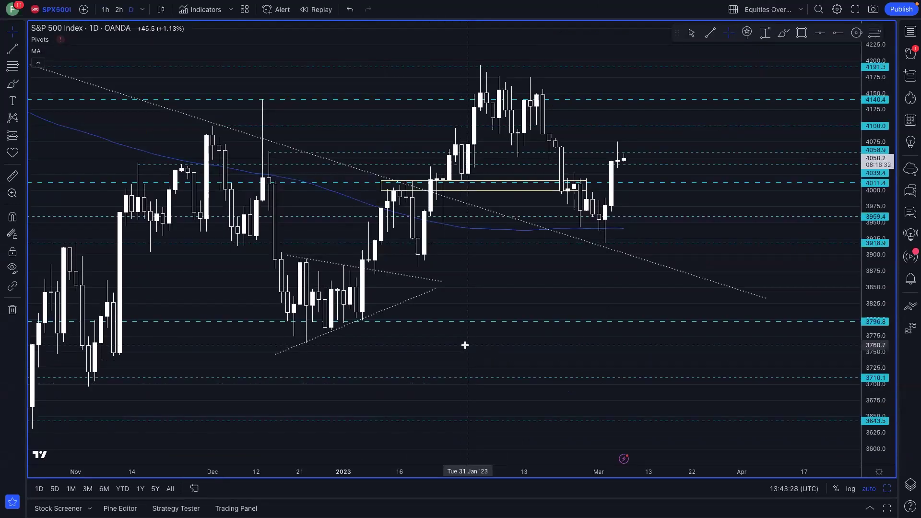
scroll(488, 324, down, 2)
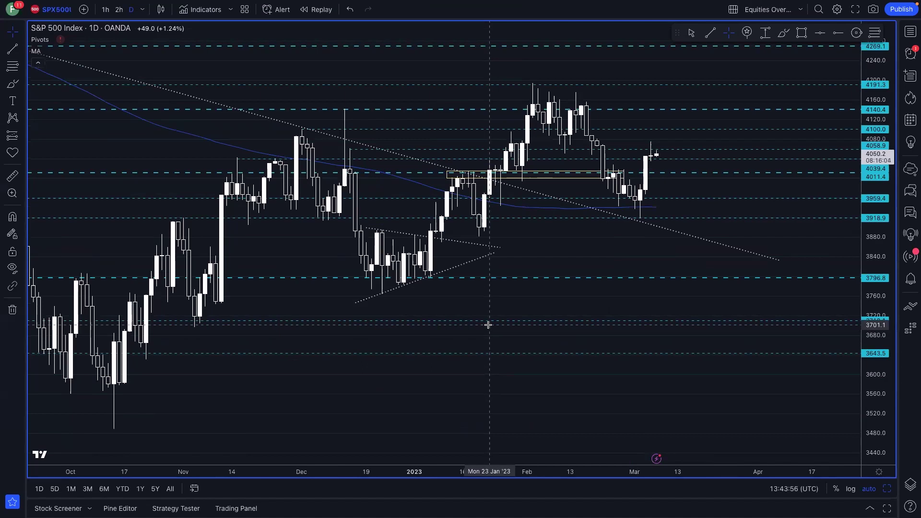
Return to the indices grid and cycle layouts to the TIP, DXY and gold overlay.
mouse_move(463, 423)
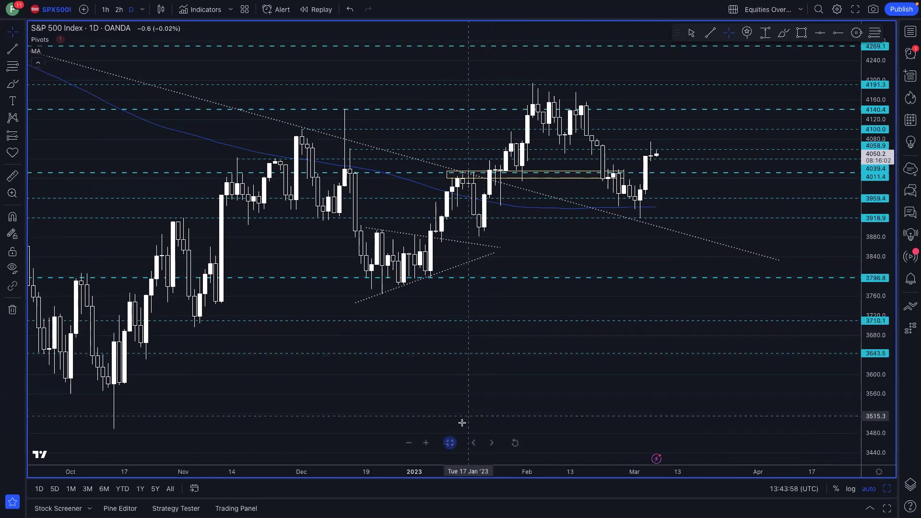
click(450, 443)
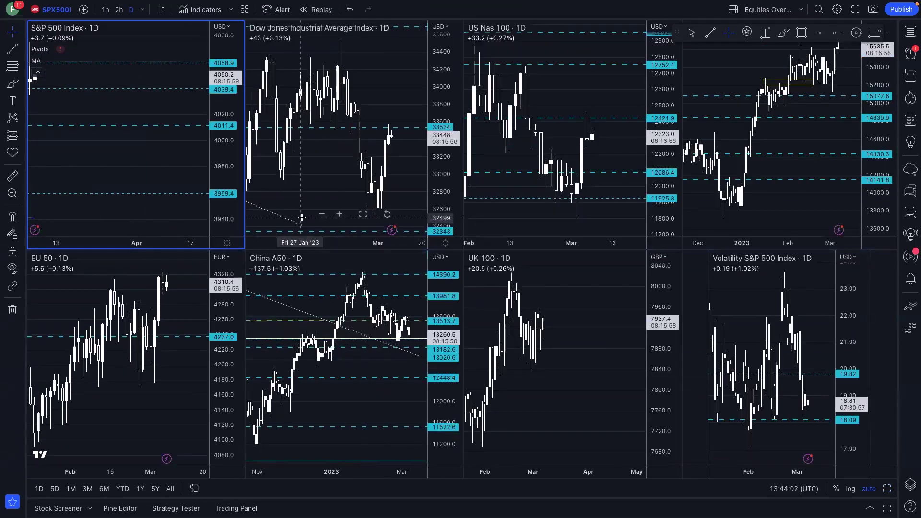
key(ctrl+Tab)
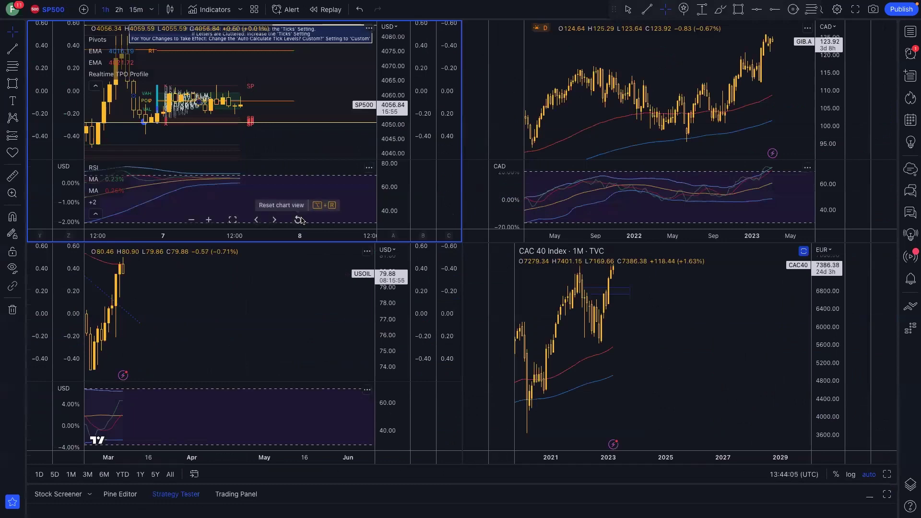
key(ctrl+Tab)
key(ctrl+Tab)
key(ctrl+Tab)
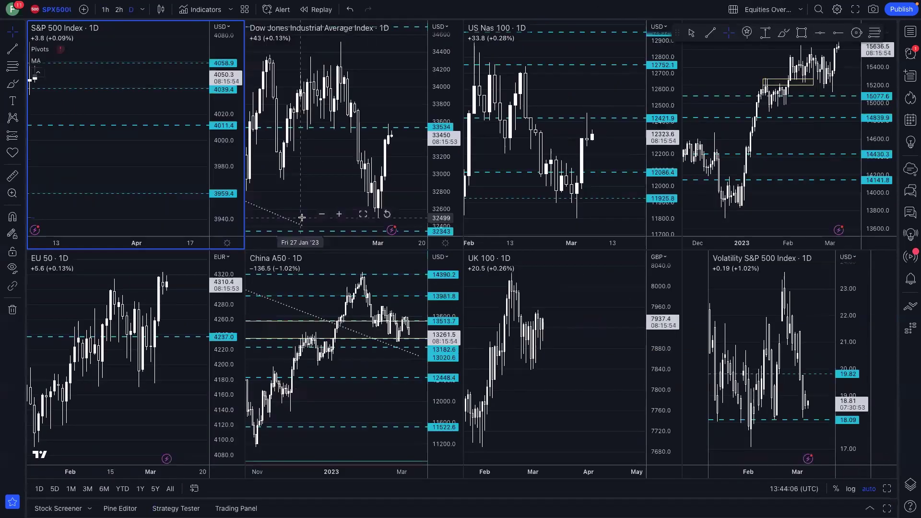
key(ctrl+Tab)
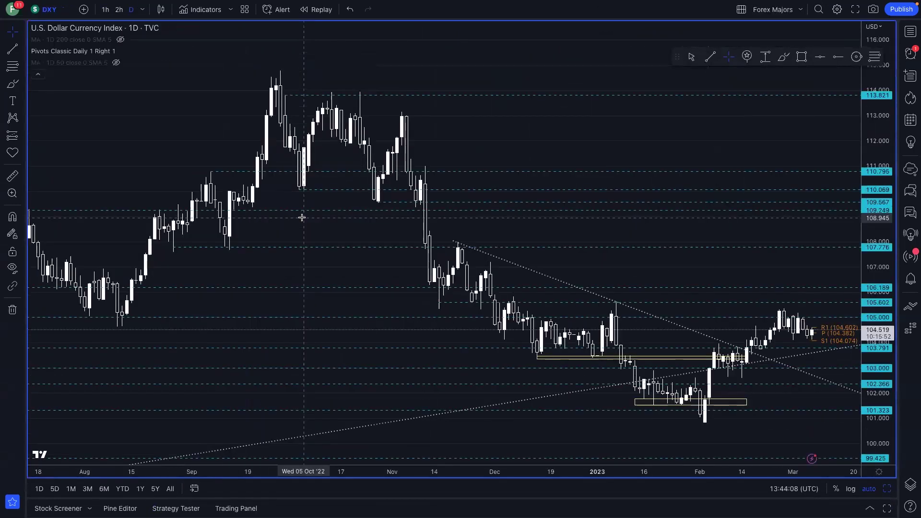
key(ctrl+Tab)
key(ctrl+Tab)
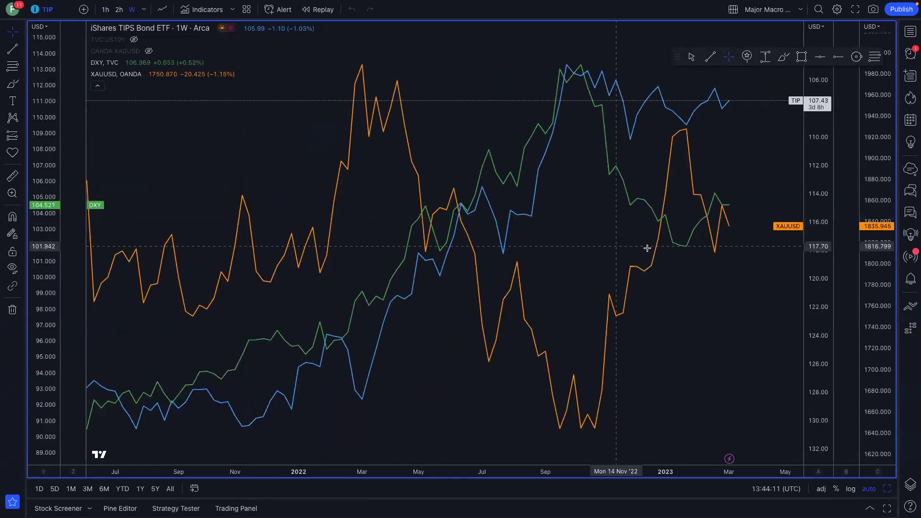
Zoom the TIP, dollar index and gold weekly overlay, then move on to the commodities grid.
scroll(649, 247, up, 5)
scroll(651, 247, down, 2)
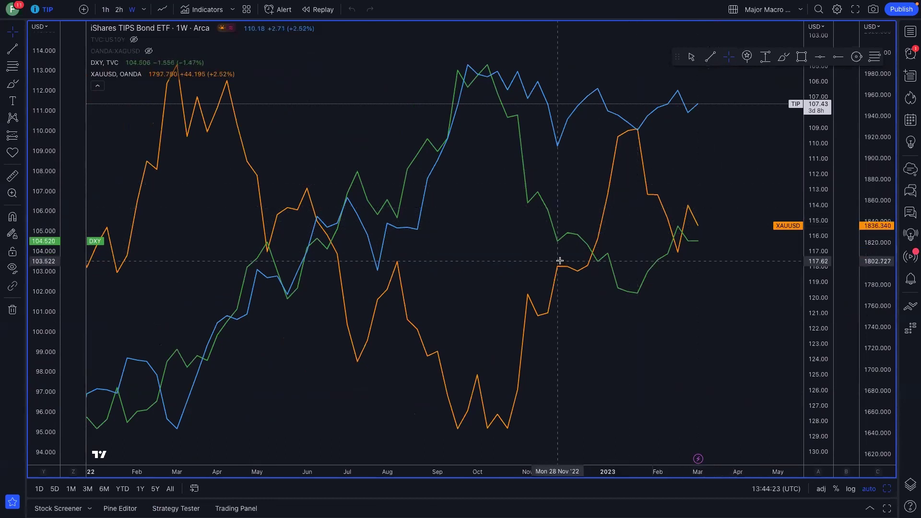
scroll(681, 244, down, 2)
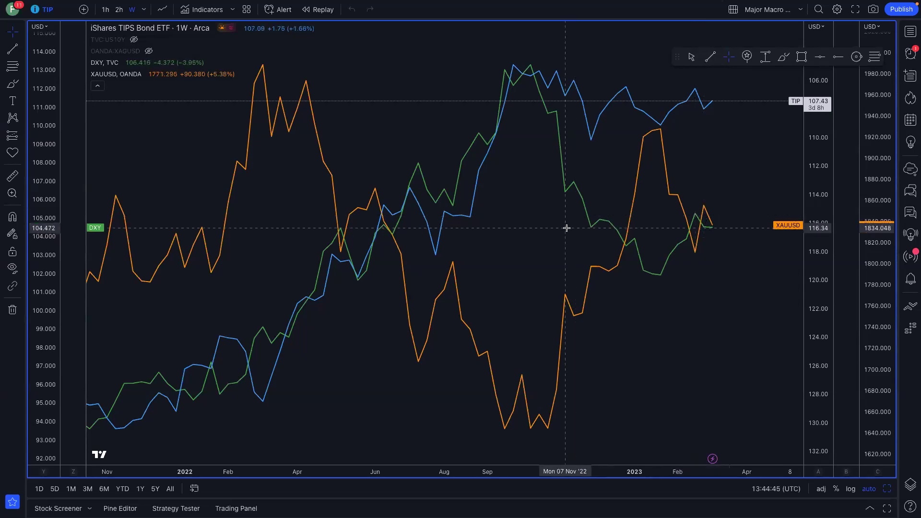
key(Down)
key(Down)
key(Down)
key(Down)
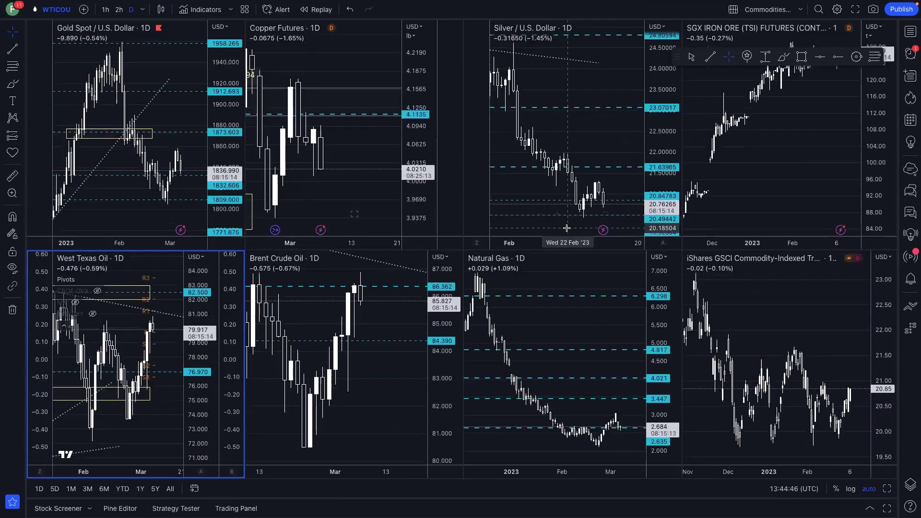
Go back to the TIP, DXY and gold overlay and zoom its chart.
key(Down)
key(Down)
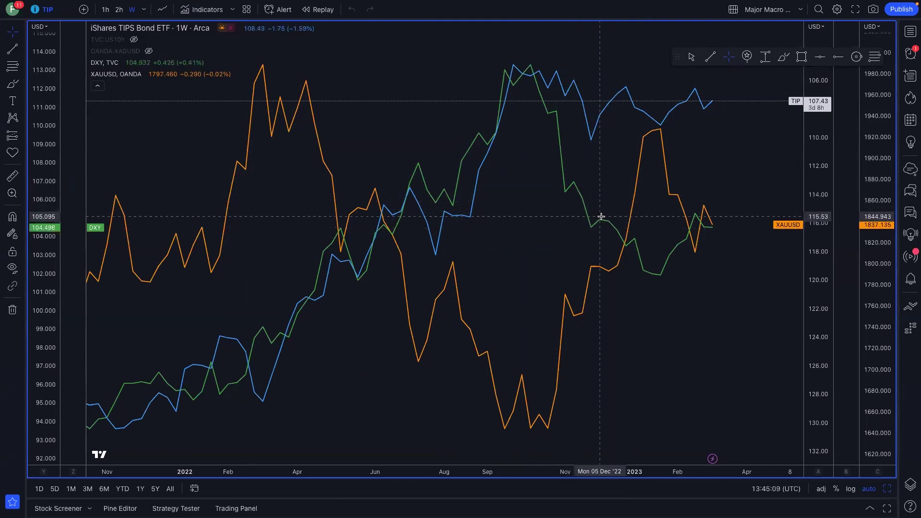
scroll(596, 211, down, 5)
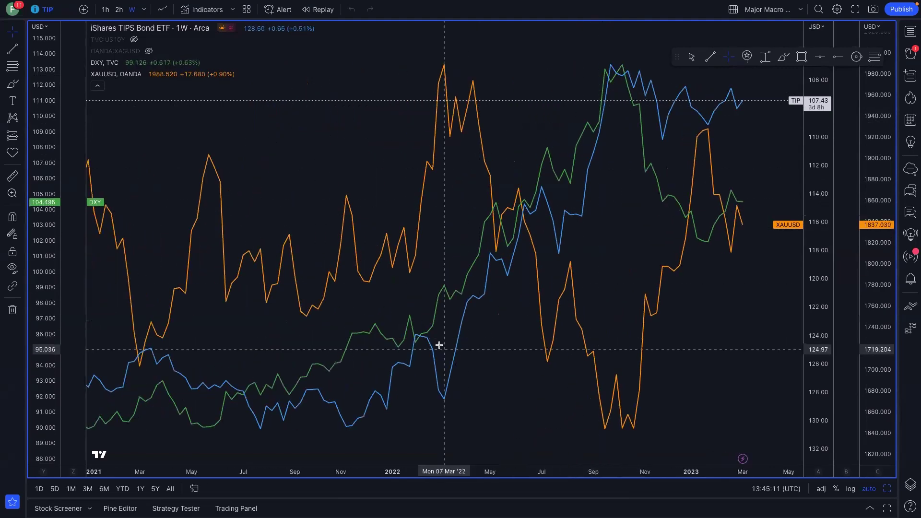
scroll(532, 201, up, 3)
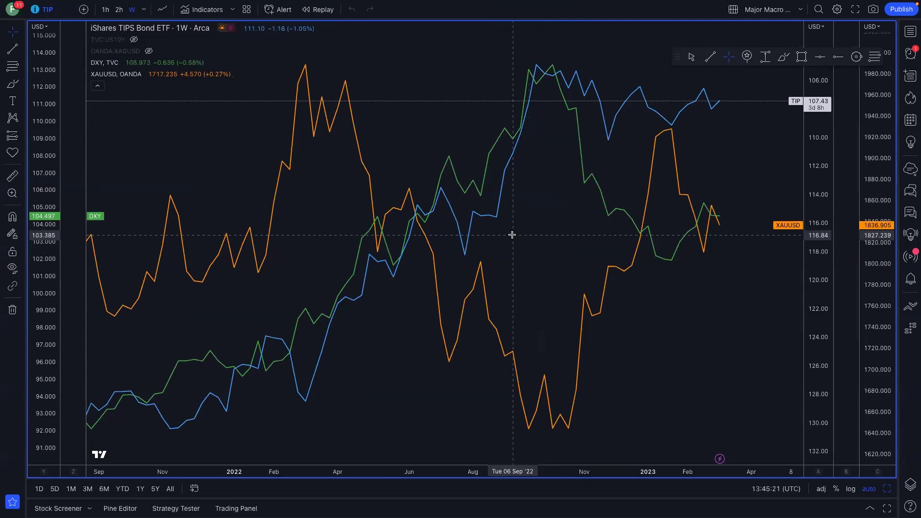
Cycle through Forex Majors and Equities Overview to Commodities and make the Gold chart active.
key(ctrl+Tab)
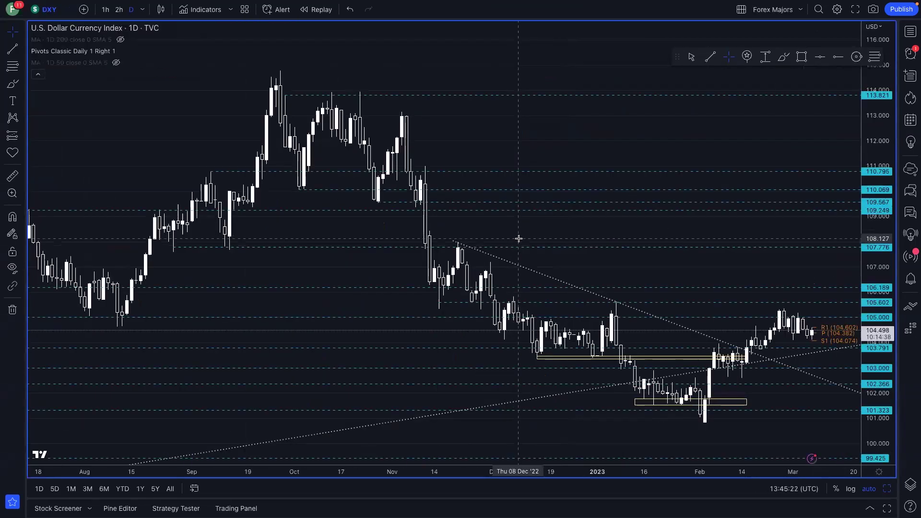
key(ctrl+Tab)
key(ctrl+Tab)
key(ctrl+Tab)
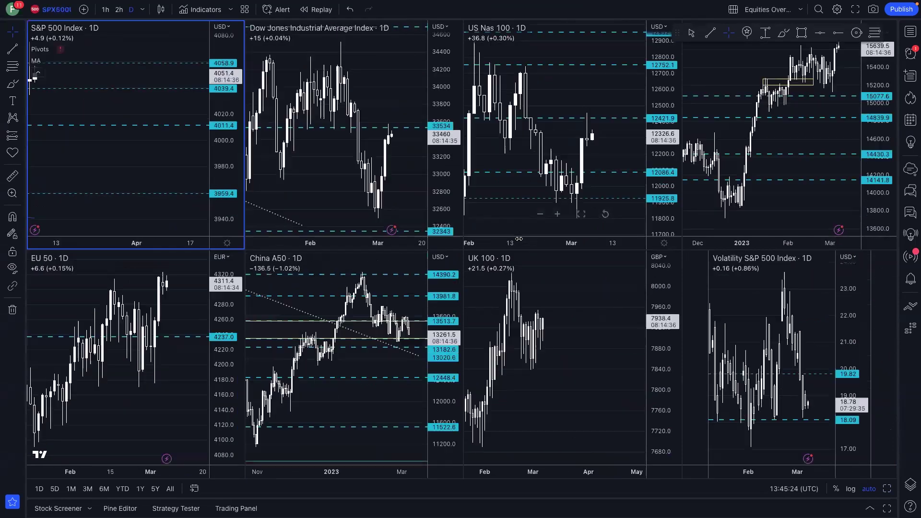
key(ctrl+Tab)
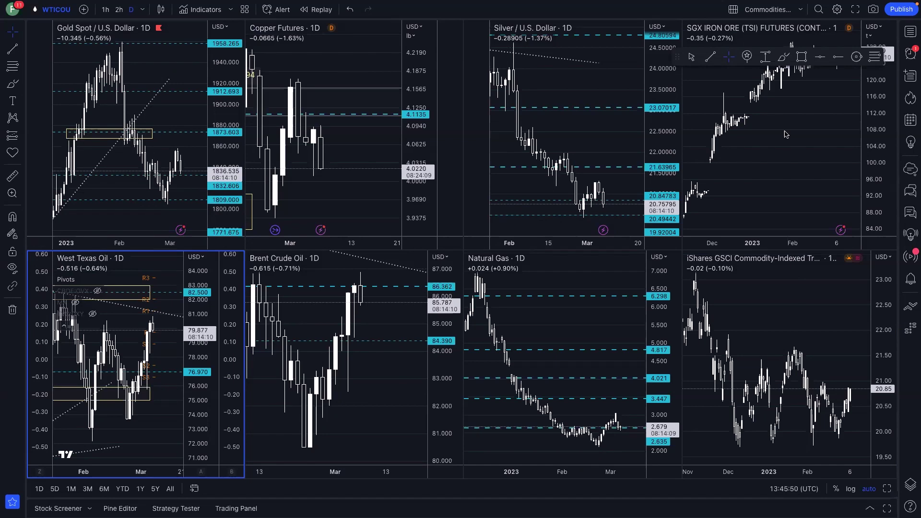
click(98, 195)
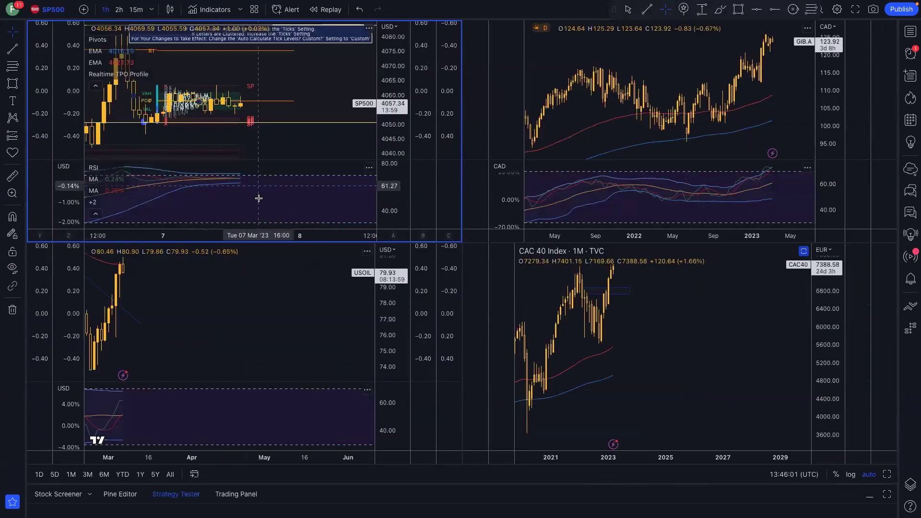
Hide the USOIL chart's RSI pane and switch to the Equities Overview layout.
mouse_move(231, 221)
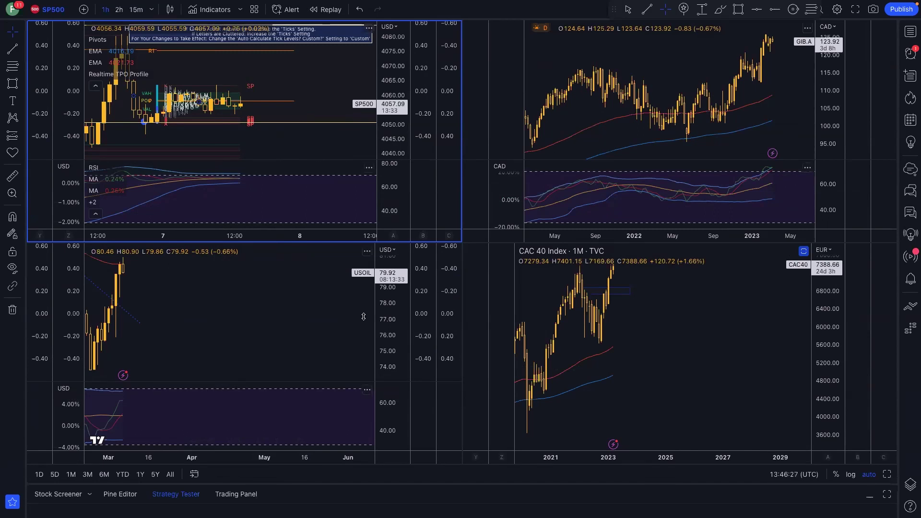
click(217, 392)
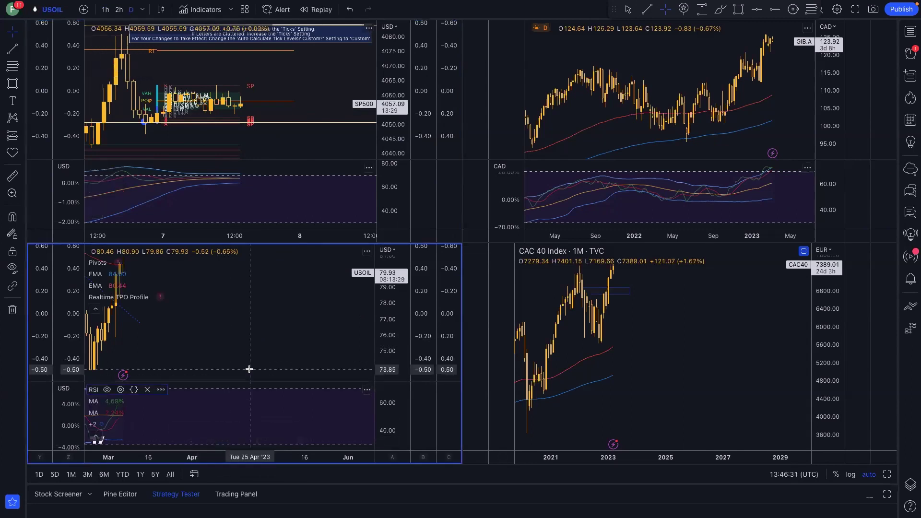
double_click(256, 343)
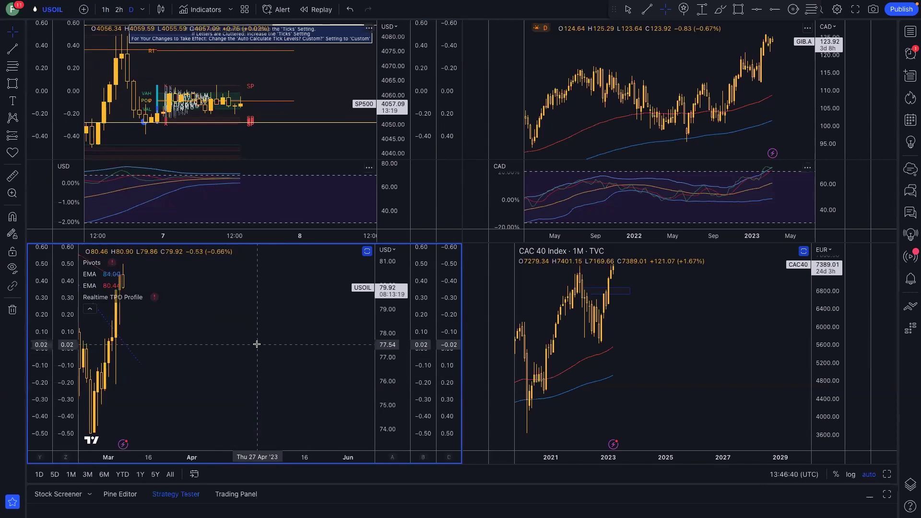
key(ctrl+Tab)
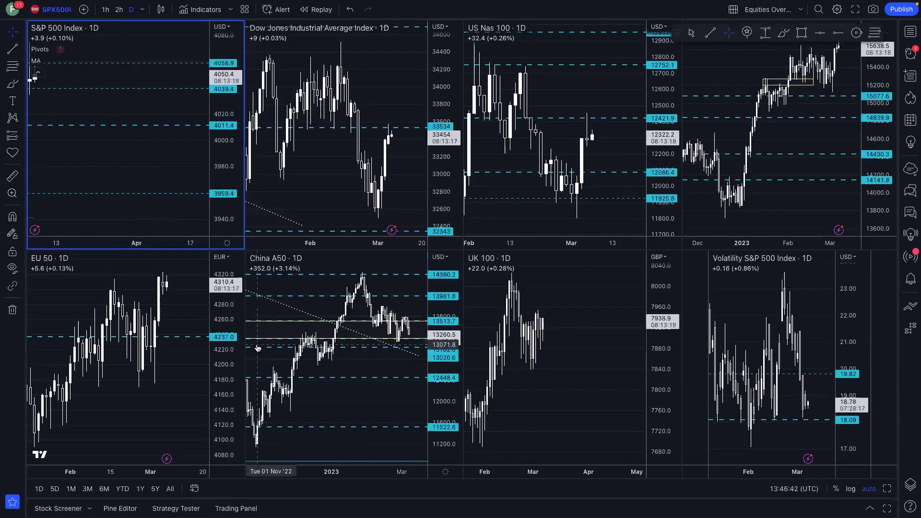
Switch to the Forex Majors grid and maximize the British Pound daily chart.
key(ctrl+Tab)
key(ctrl+Tab)
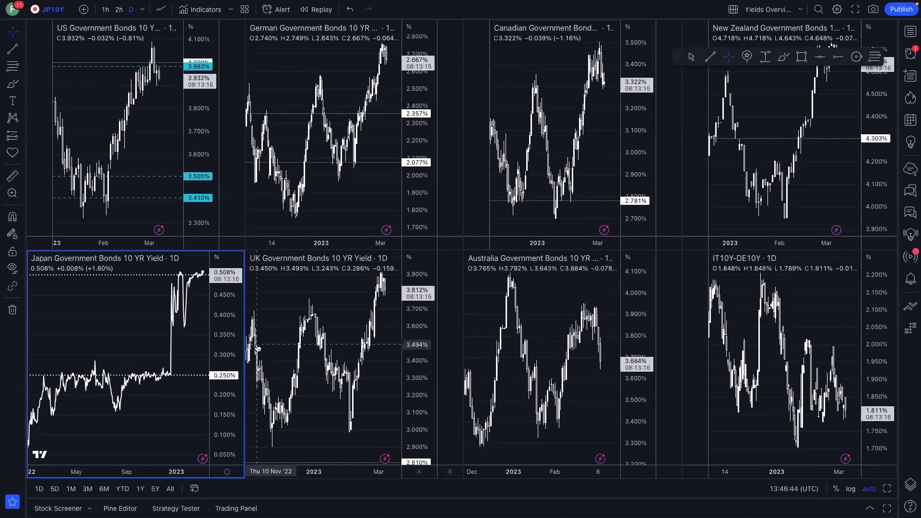
key(ctrl+Tab)
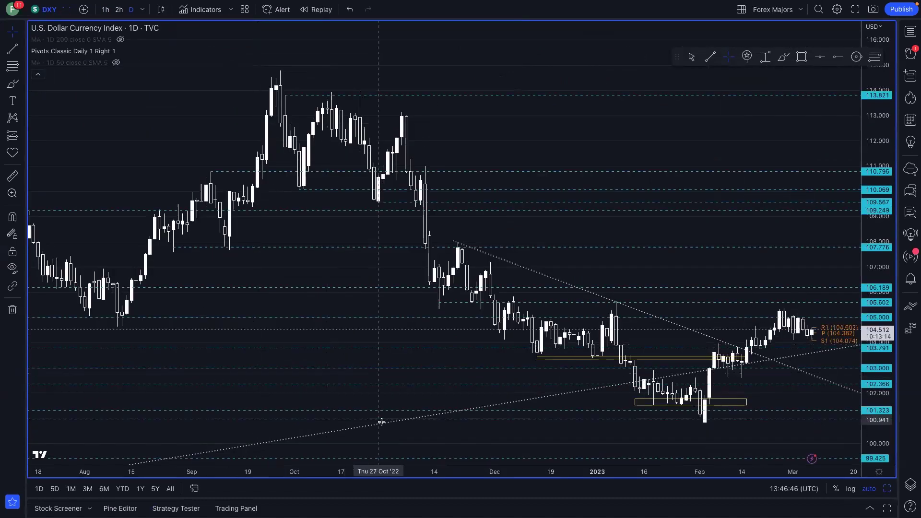
click(452, 443)
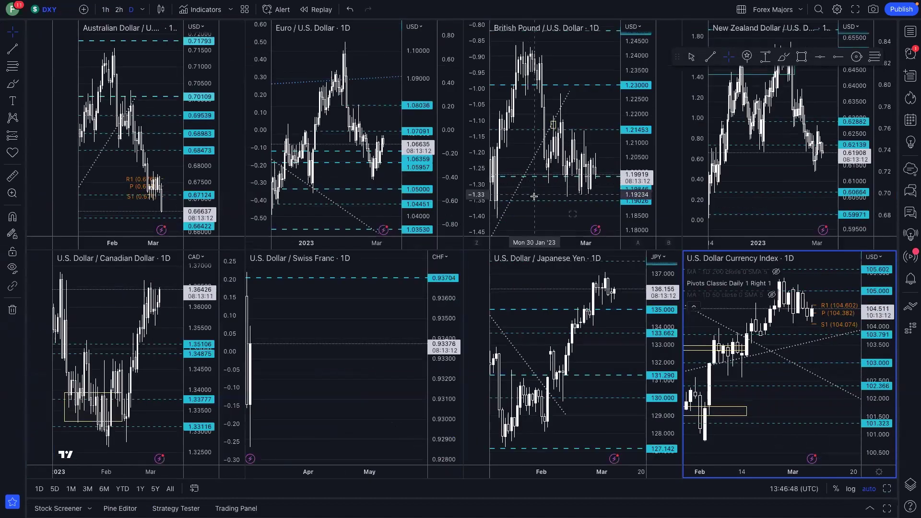
click(574, 214)
key(alt+Return)
Zoom the GBP/USD daily chart and shift it to leave space past March.
scroll(569, 212, up, 3)
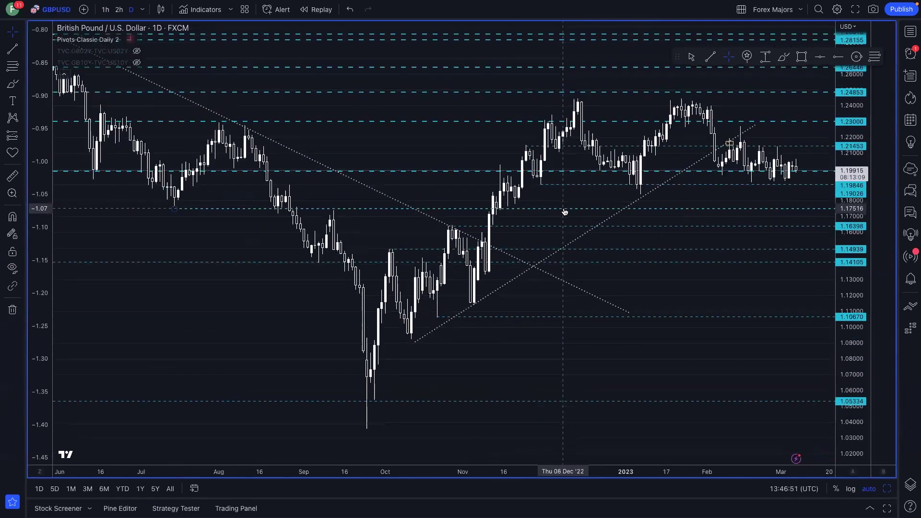
scroll(565, 212, up, 5)
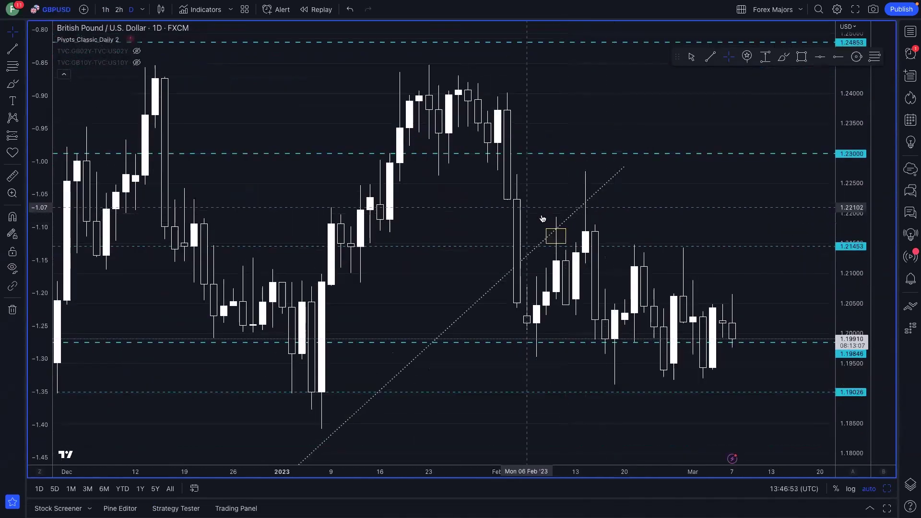
scroll(609, 197, down, 3)
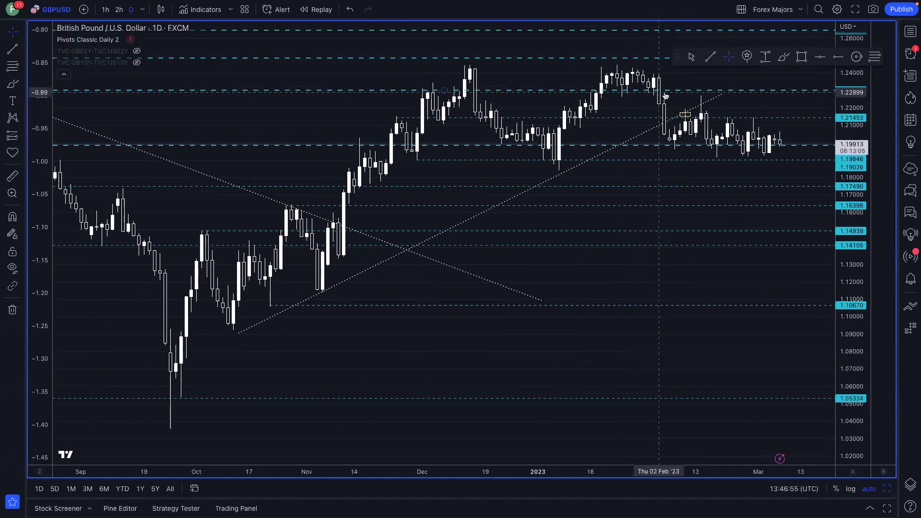
scroll(763, 163, down, 2)
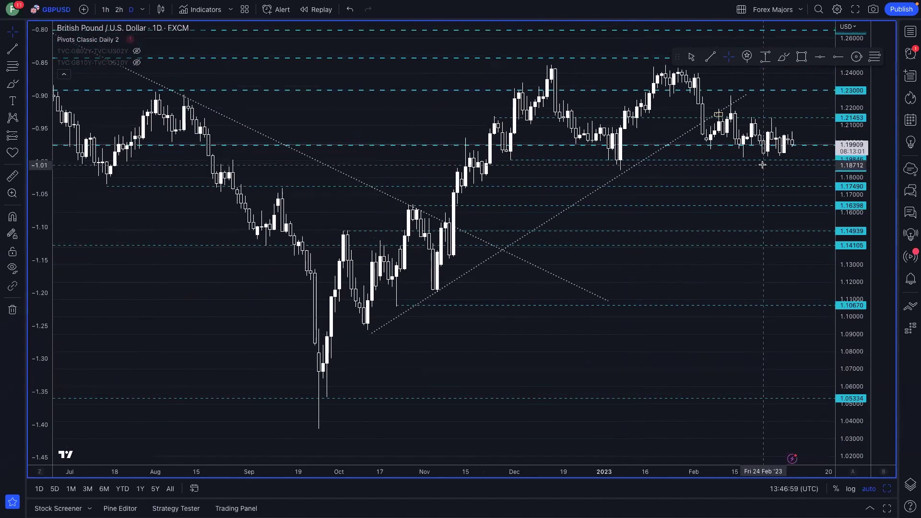
scroll(762, 164, down, 2)
drag(744, 245, 646, 245)
scroll(628, 246, up, 1)
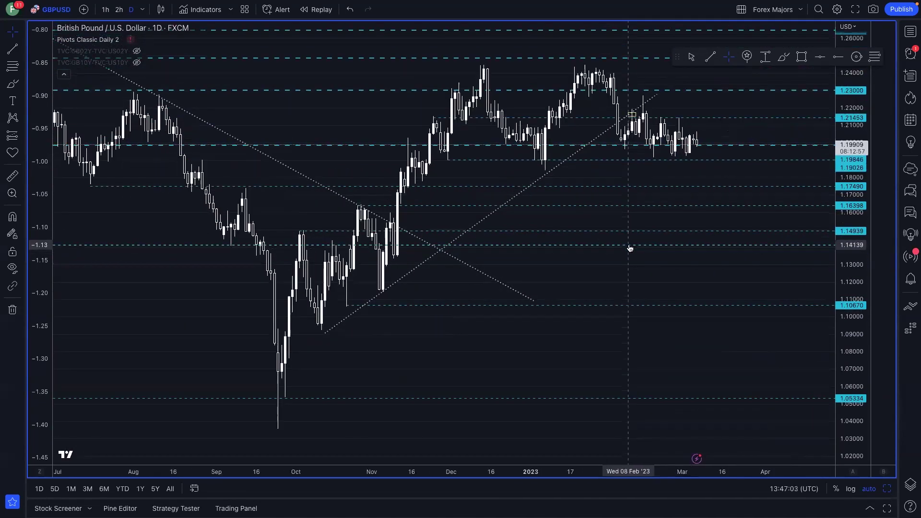
scroll(583, 220, down, 1)
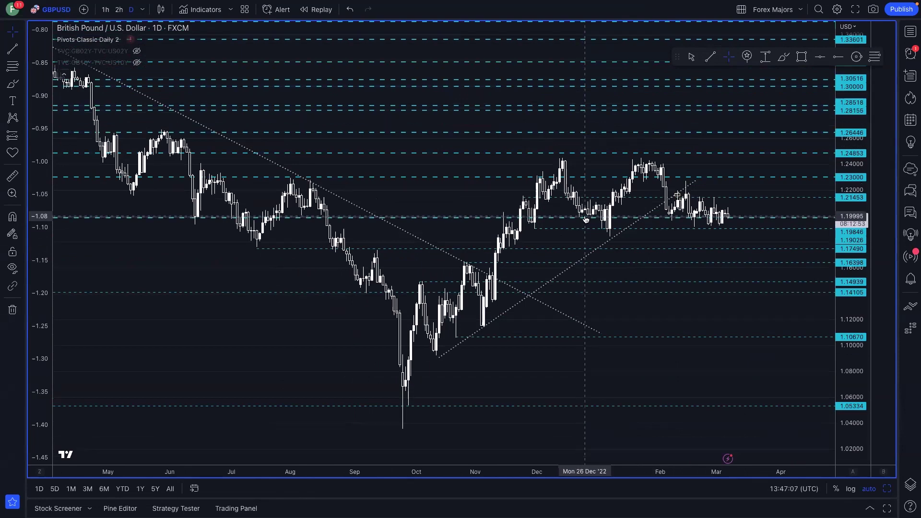
scroll(364, 144, up, 1)
Switch GBP/USD to 1-week candles and zoom the weekly chart.
click(143, 10)
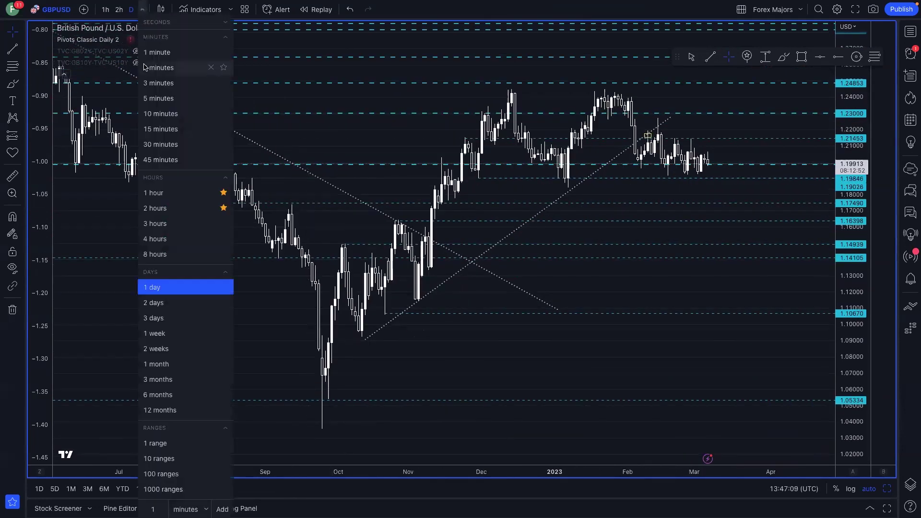
click(169, 339)
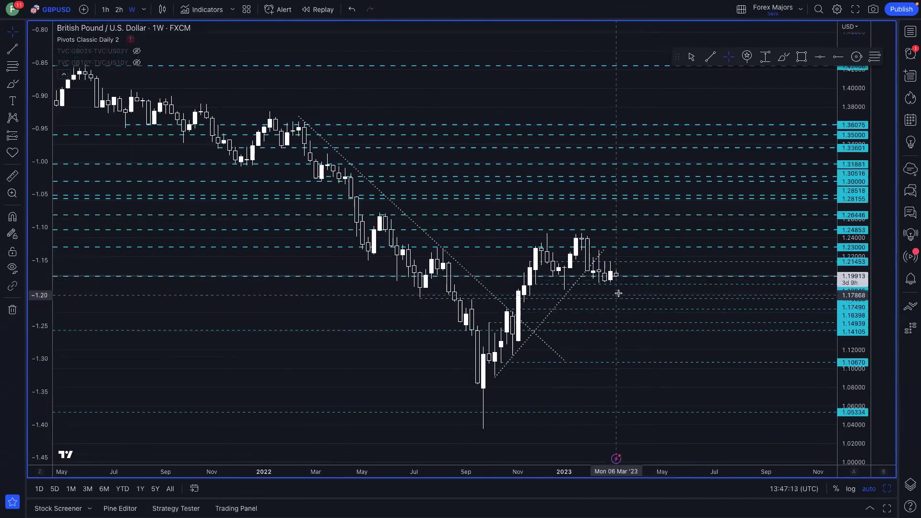
scroll(600, 275, up, 1)
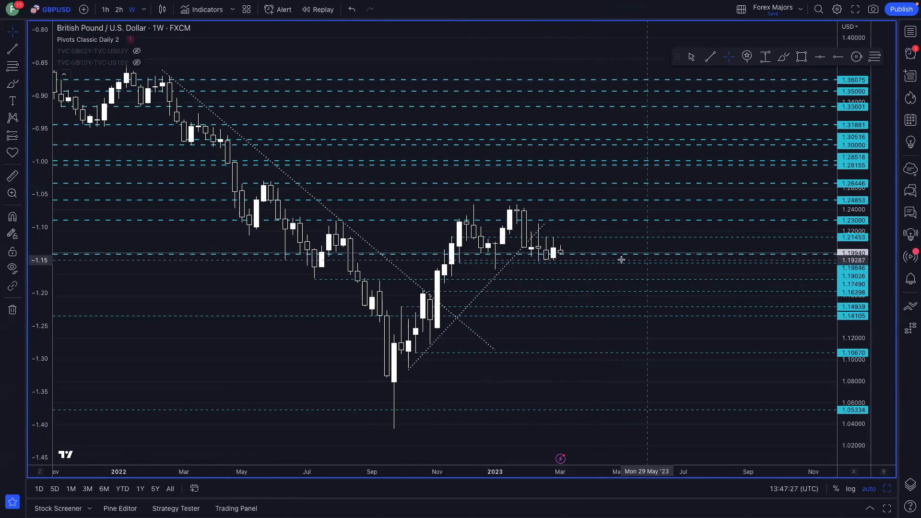
scroll(621, 259, up, 1)
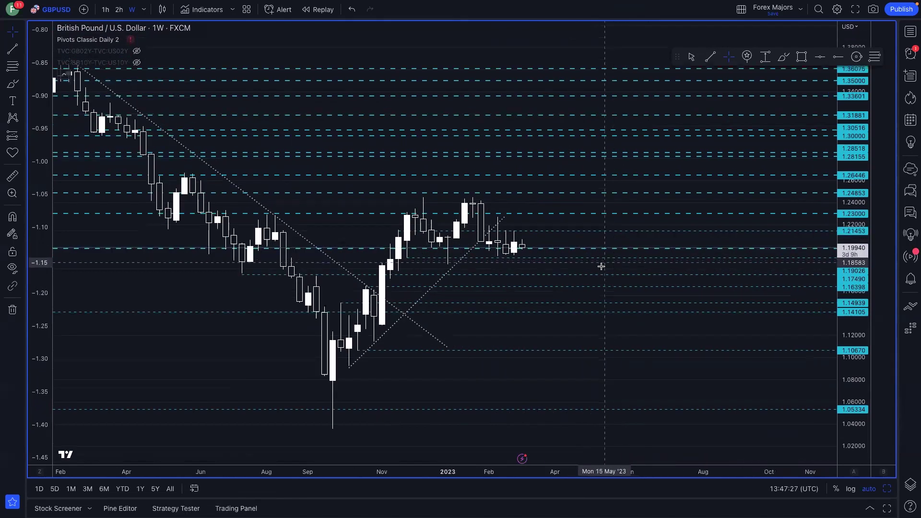
click(143, 9)
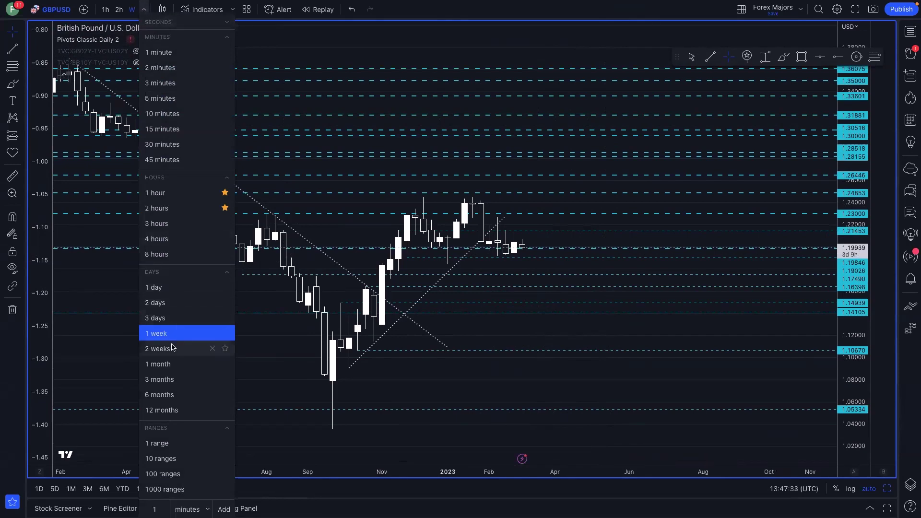
Set GBP/USD to 1-day candles and zoom to November 2022 through early March 2023.
click(163, 288)
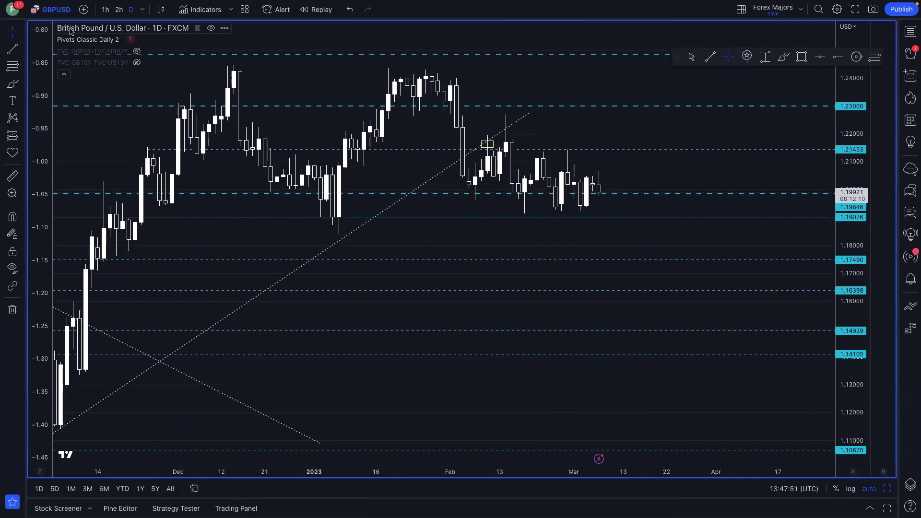
scroll(516, 216, down, 3)
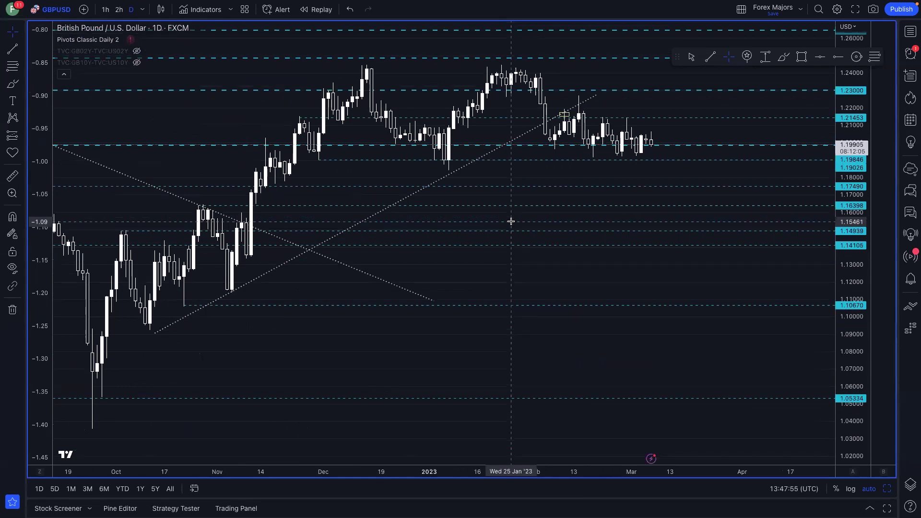
scroll(510, 221, up, 2)
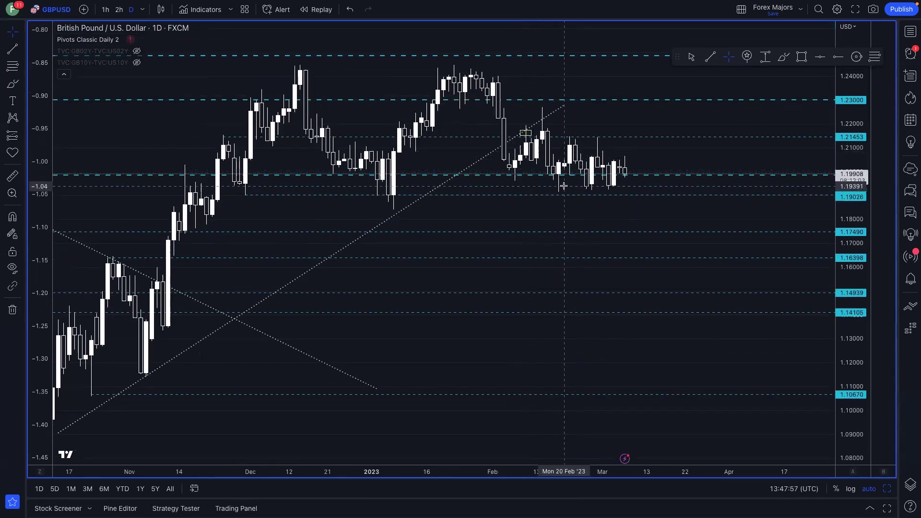
scroll(536, 193, up, 3)
scroll(205, 144, down, 3)
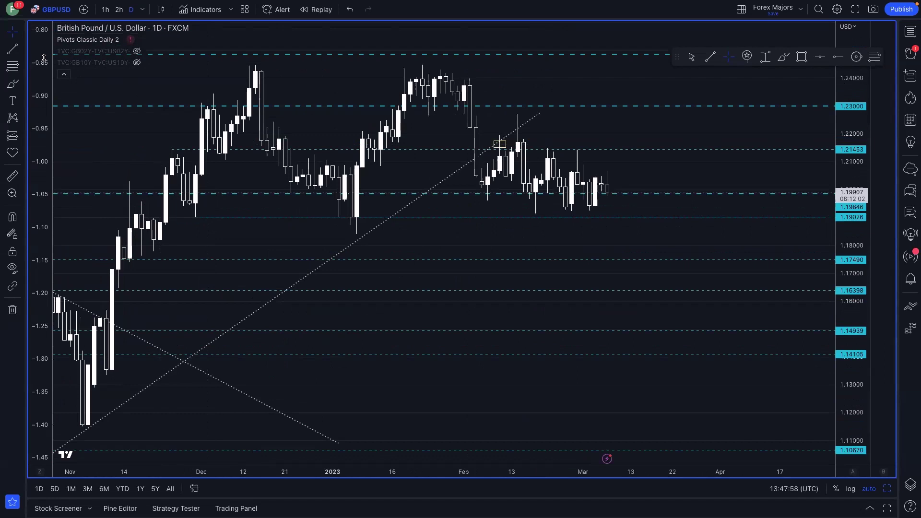
Draw a falling trendline from the 14 Feb 1.22736 high to about 1.18677 on 30 Mar.
click(12, 49)
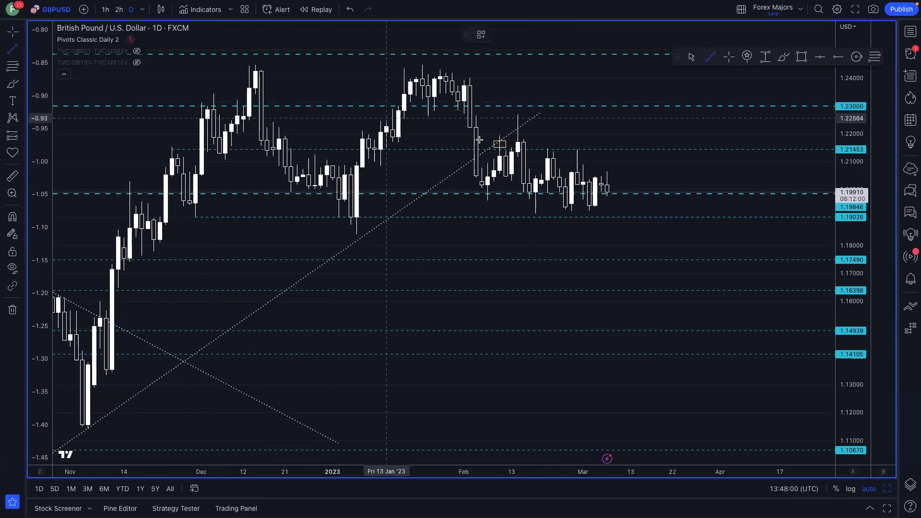
click(517, 113)
scroll(685, 172, left, 3)
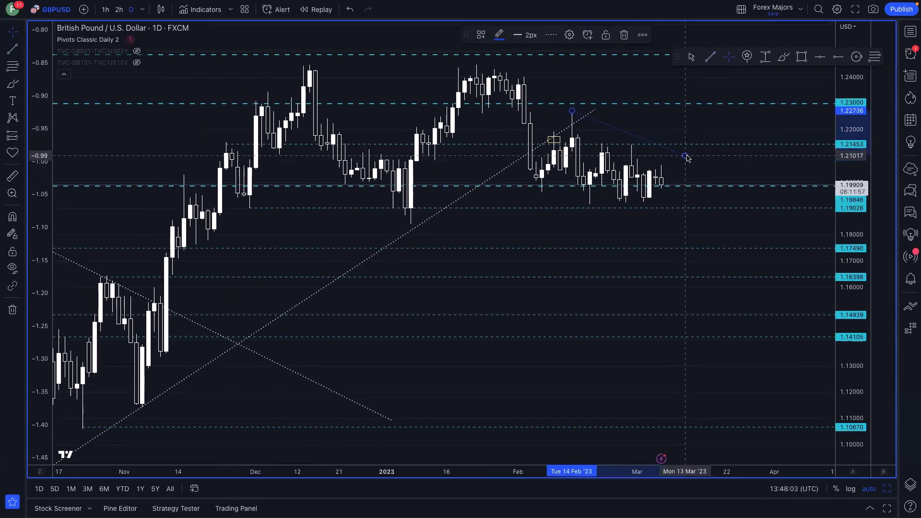
click(709, 177)
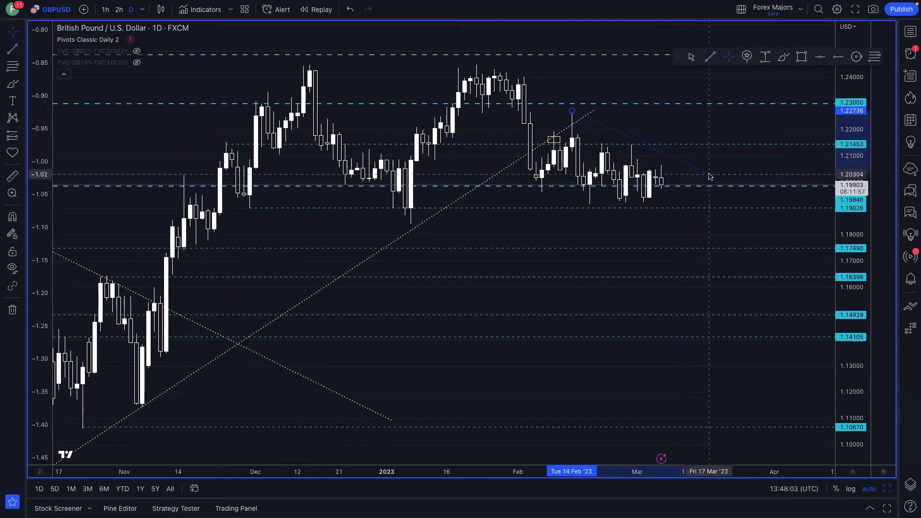
click(760, 216)
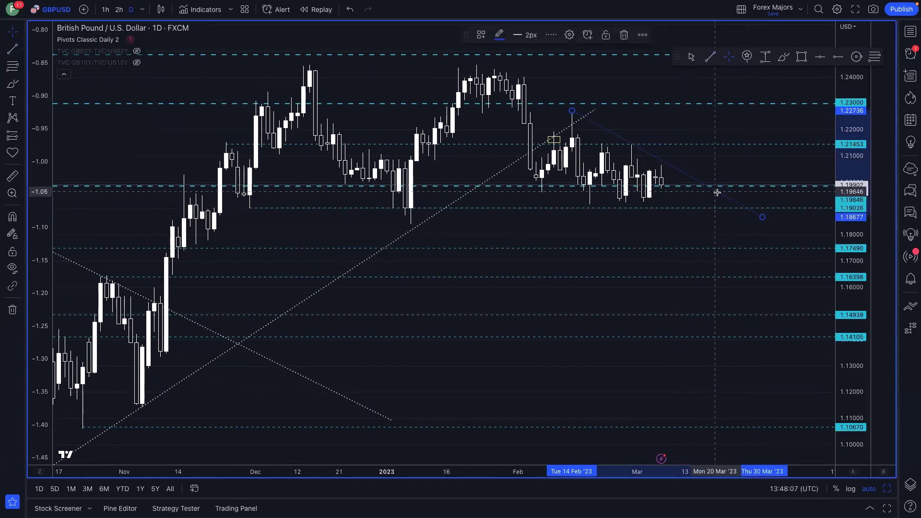
scroll(690, 201, up, 3)
scroll(665, 212, left, 1)
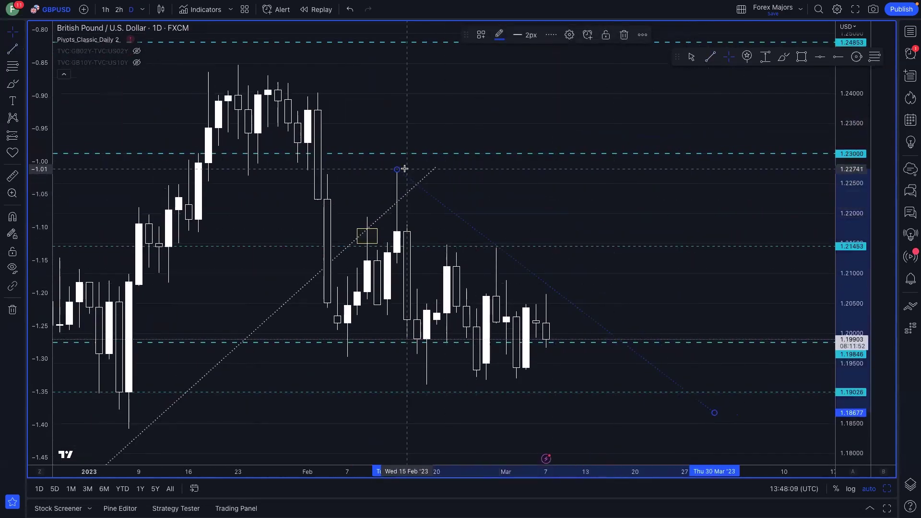
scroll(537, 263, down, 1)
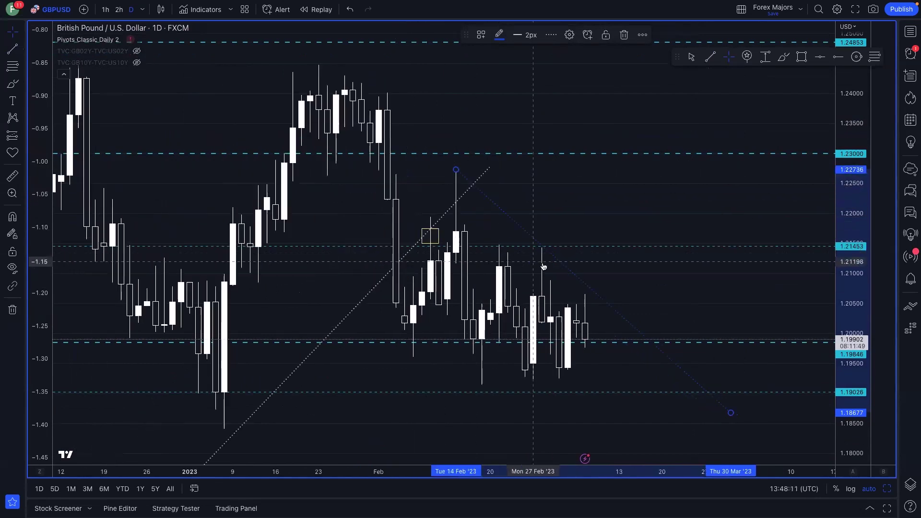
scroll(561, 254, down, 3)
scroll(551, 245, up, 3)
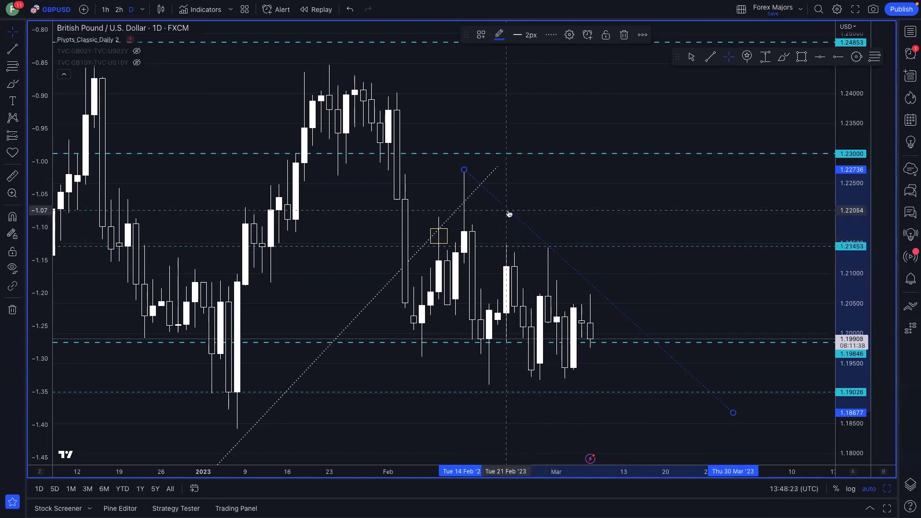
Zoom around the GBP/USD daily chart to review price against the downtrend line.
scroll(508, 213, down, 1)
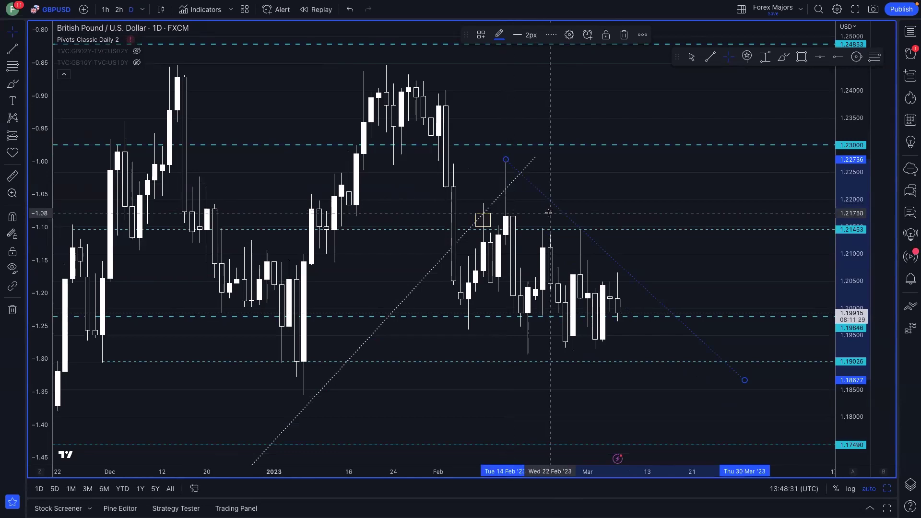
scroll(547, 212, down, 1)
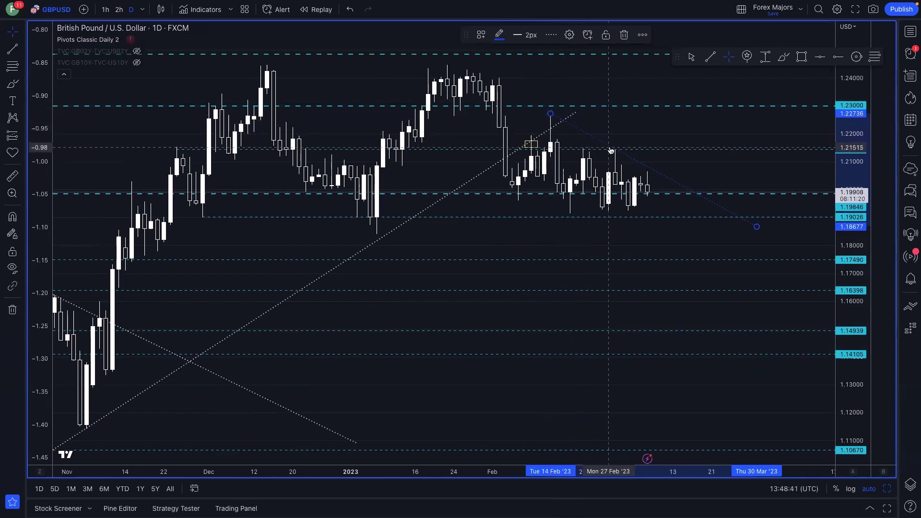
scroll(611, 150, up, 1)
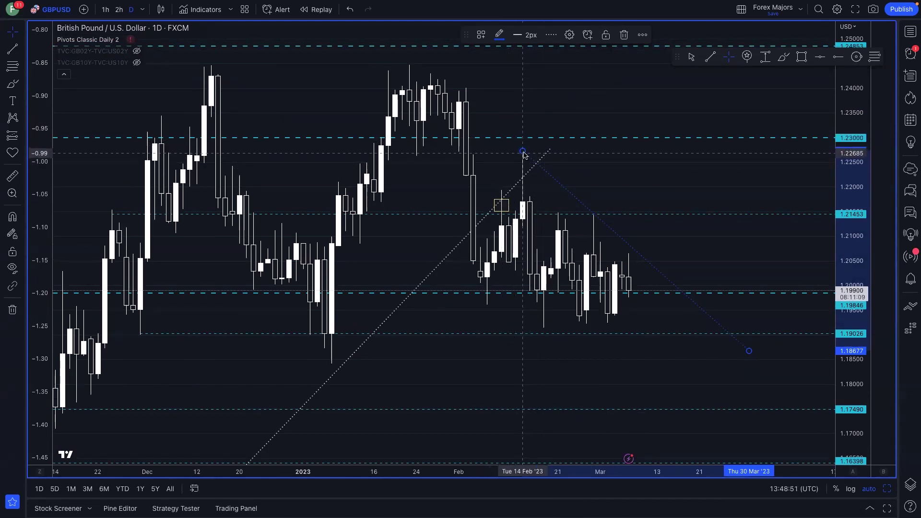
scroll(527, 139, down, 1)
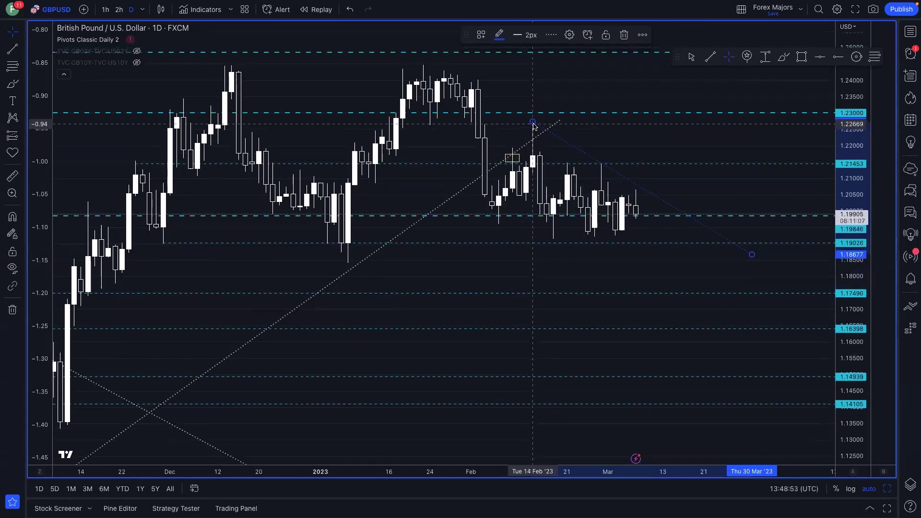
scroll(597, 165, down, 1)
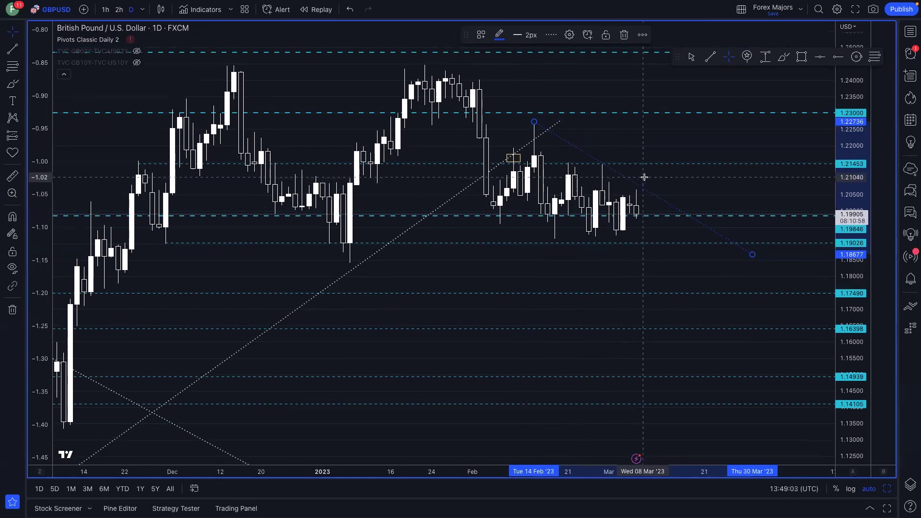
scroll(644, 182, down, 2)
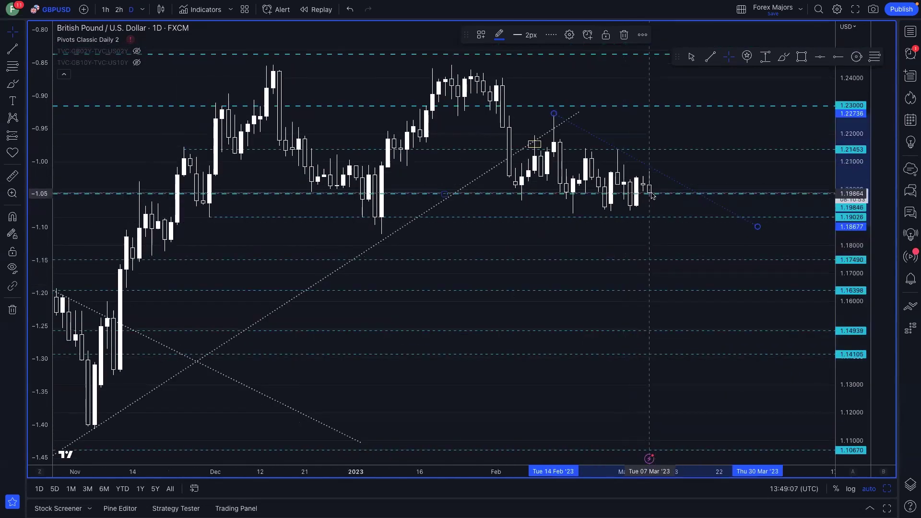
scroll(651, 202, up, 1)
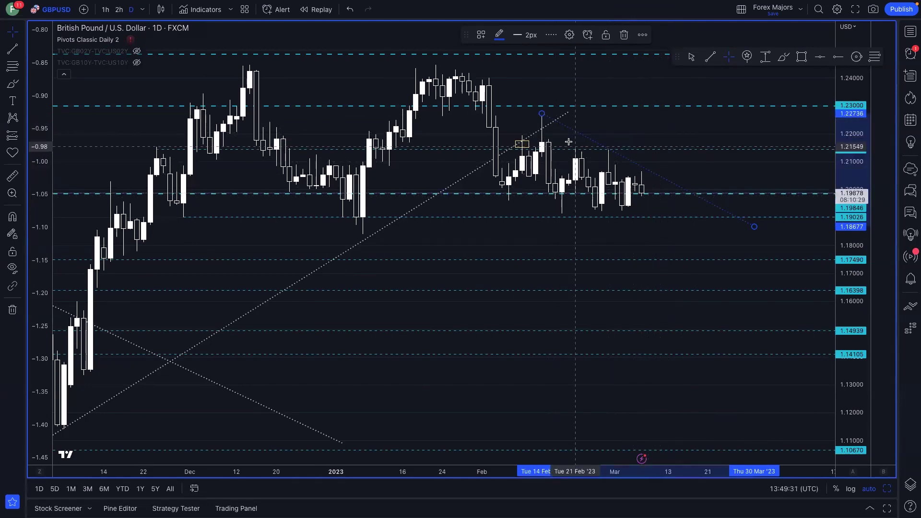
scroll(681, 197, up, 3)
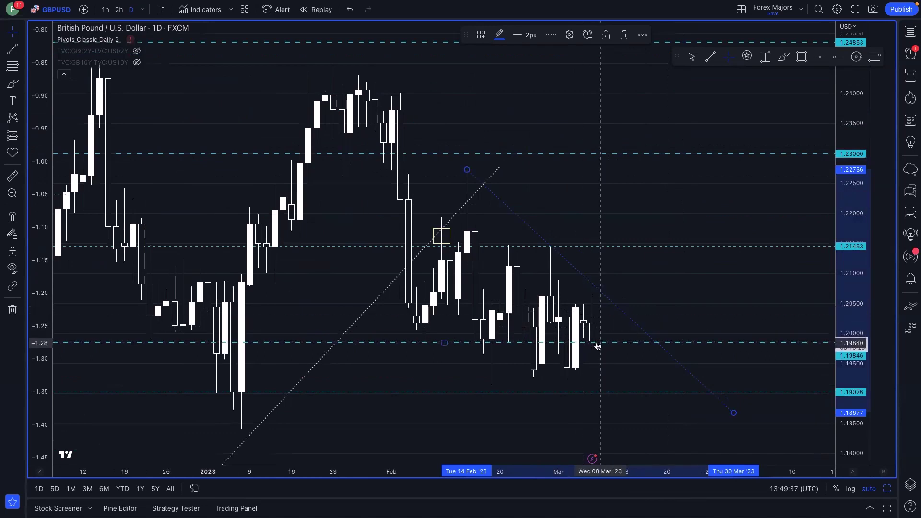
scroll(596, 336, down, 1)
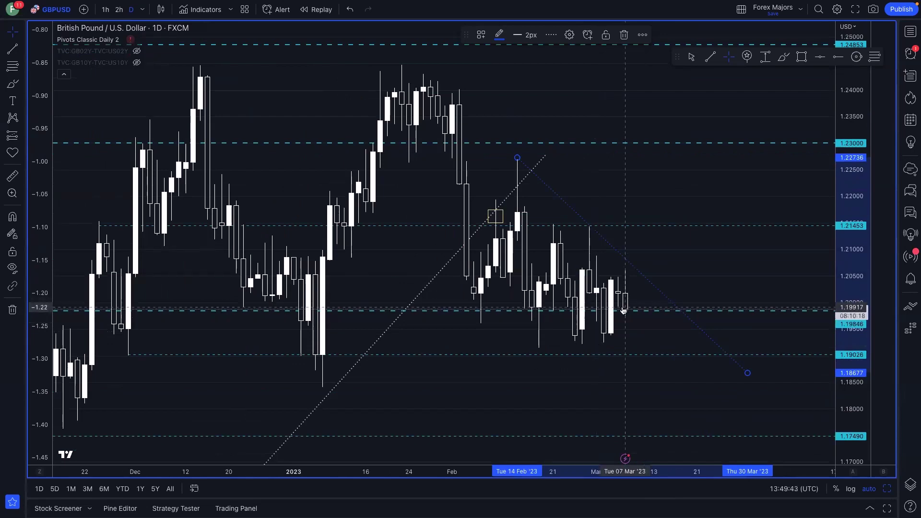
Deselect the downtrend line and cycle through the remaining saved chart layouts.
click(481, 396)
key(ctrl+Tab)
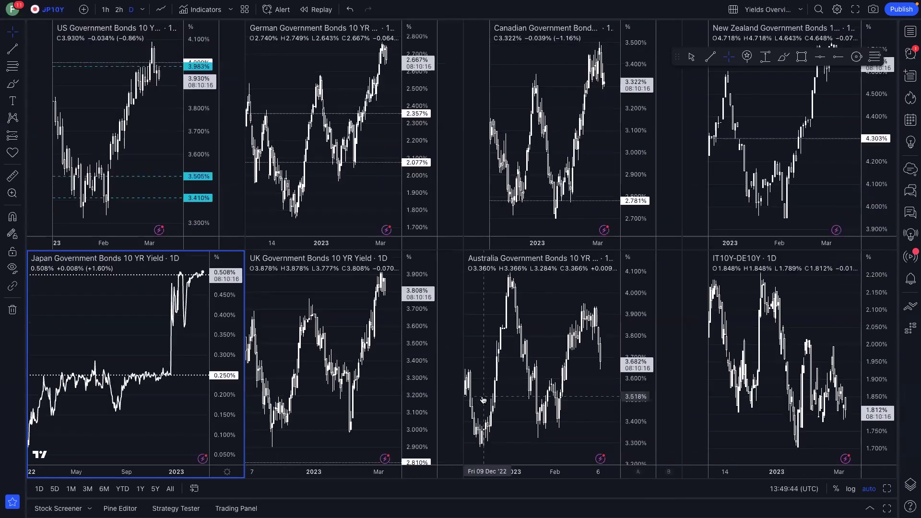
key(ctrl+Tab)
key(ctrl+Tab)
key(ctrl+Tab)
key(ctrl+Tab)
key(ctrl+Tab)
key(ctrl+Tab)
key(ctrl+Tab)
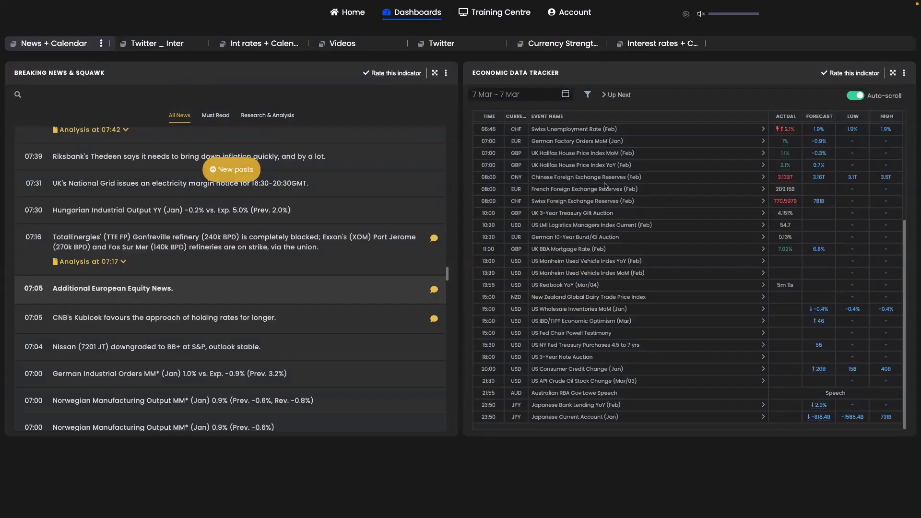
Set the calendar to 10 March and expand the Economic Data Tracker to full screen.
click(564, 94)
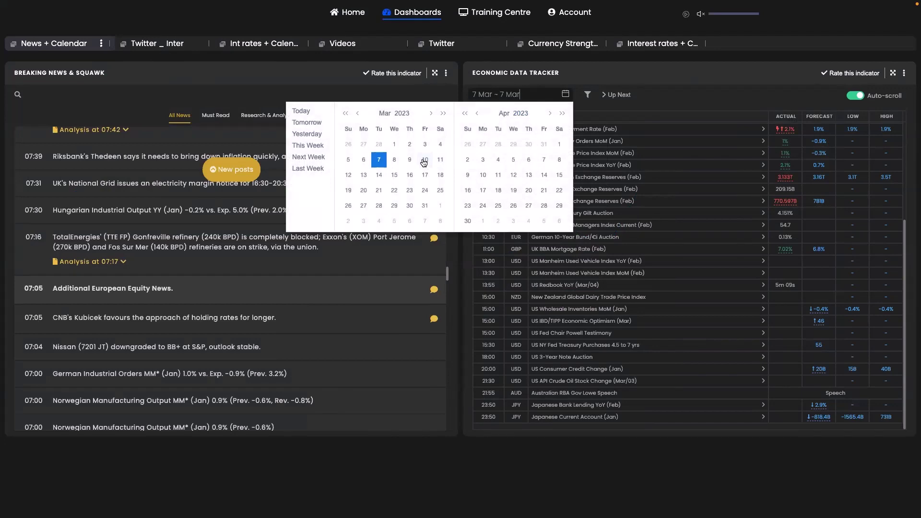
click(423, 160)
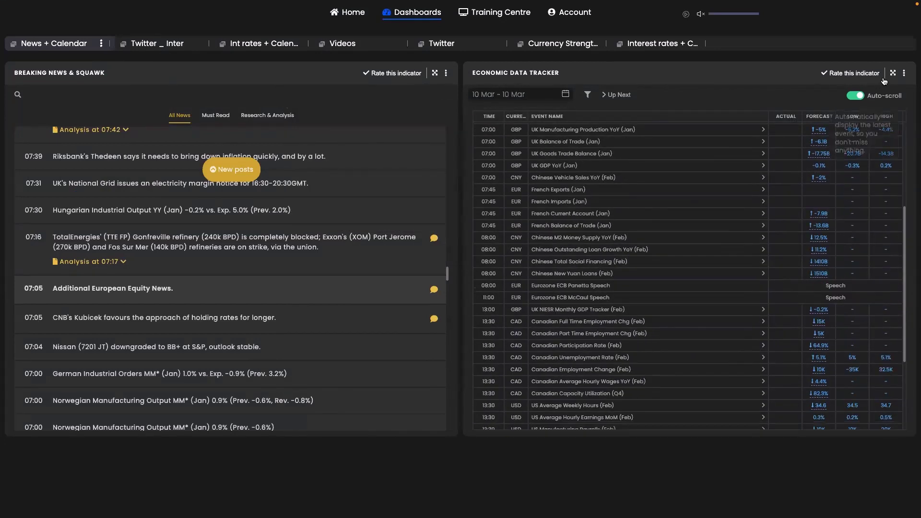
click(892, 73)
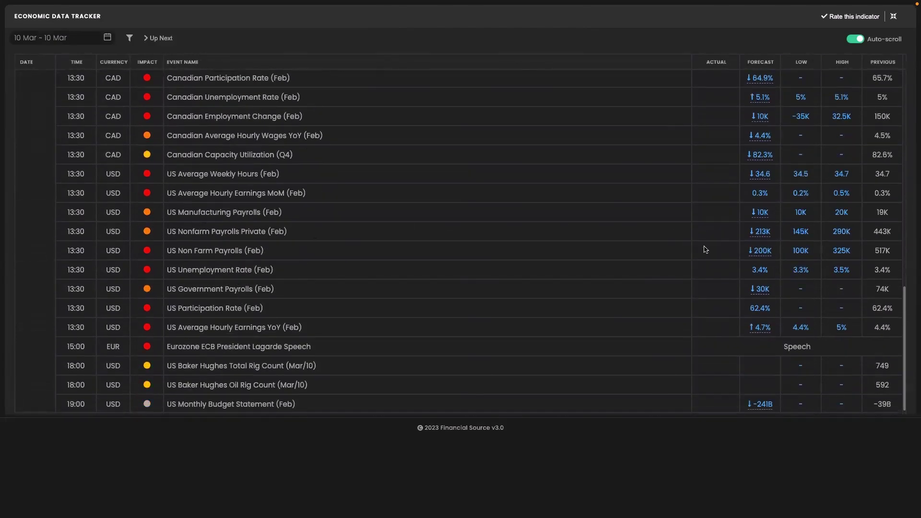
mouse_move(764, 256)
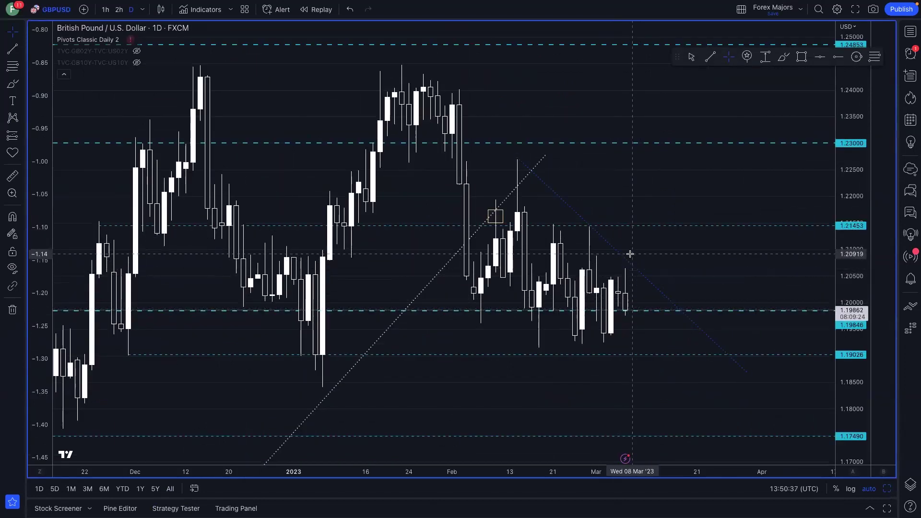
Zoom the GBP/USD chart and delete the blue dotted downtrend line.
scroll(629, 253, down, 2)
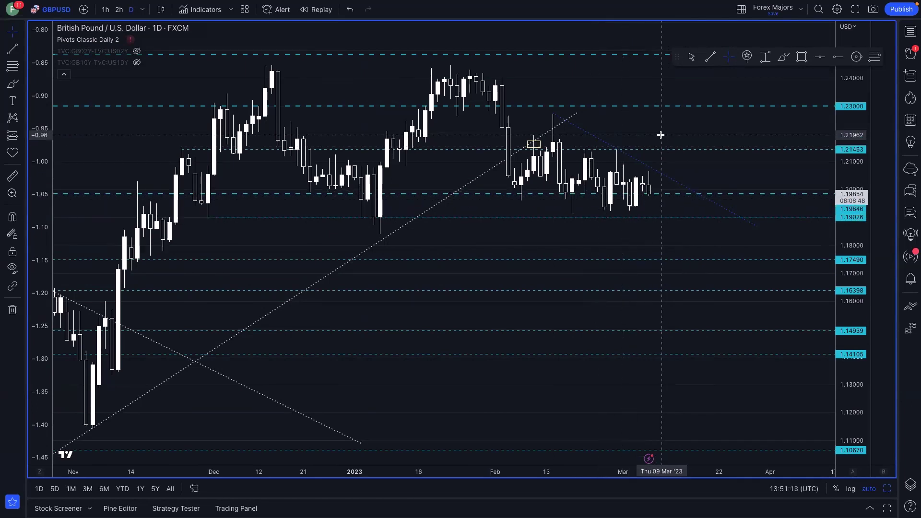
scroll(653, 228, up, 2)
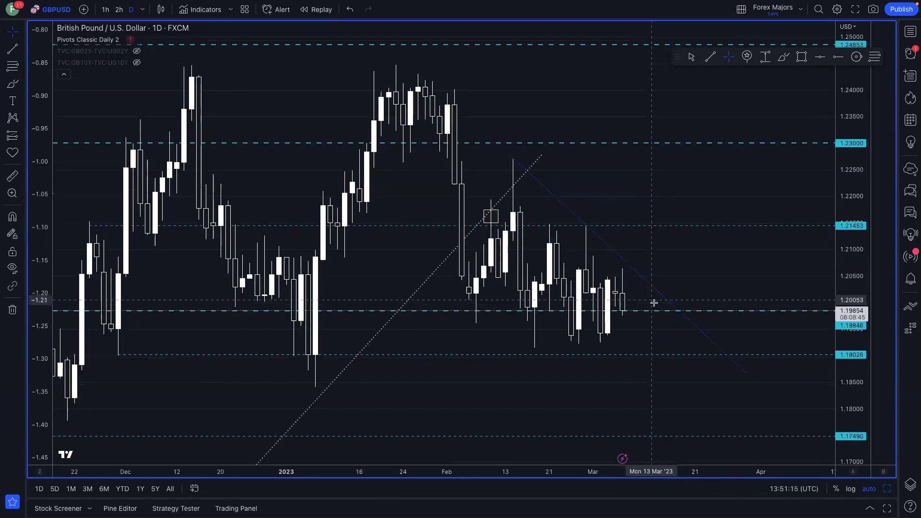
scroll(608, 183, down, 2)
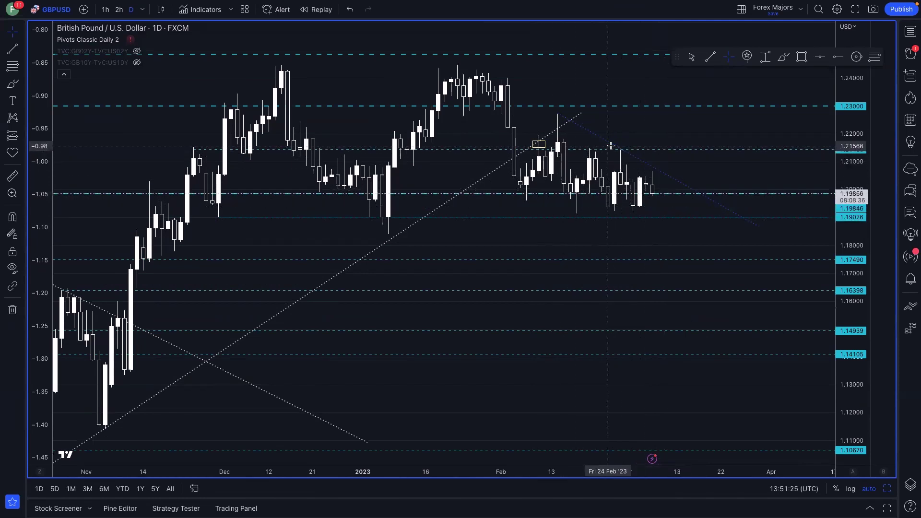
click(611, 146)
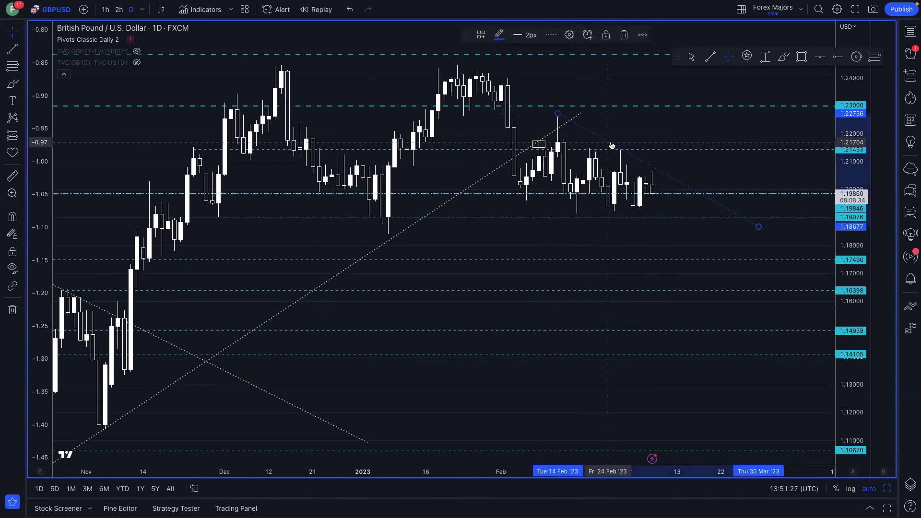
key(Delete)
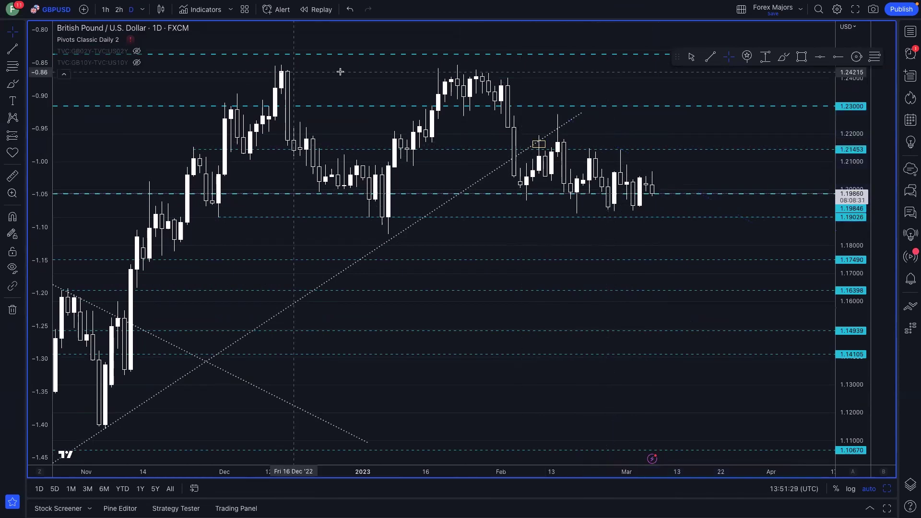
Go from the HYCM Lab oil article to the blog home page and view it full screen.
click(31, 18)
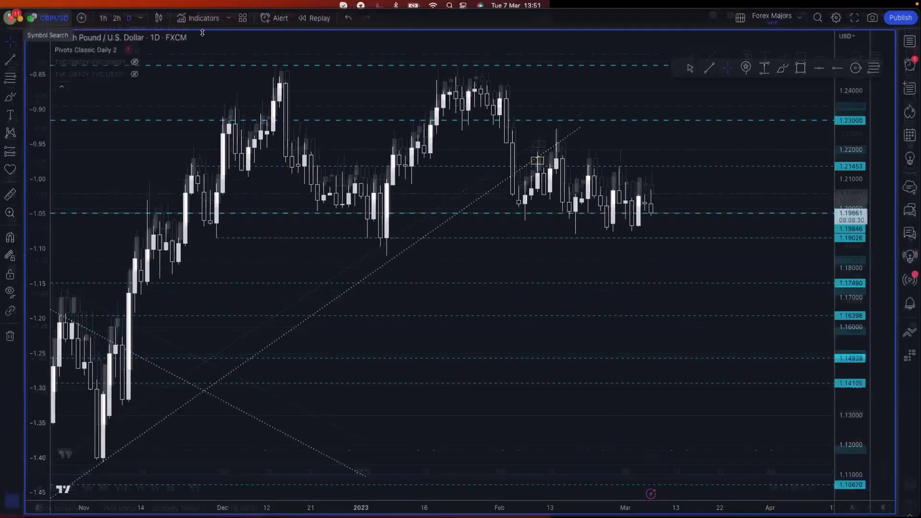
click(268, 38)
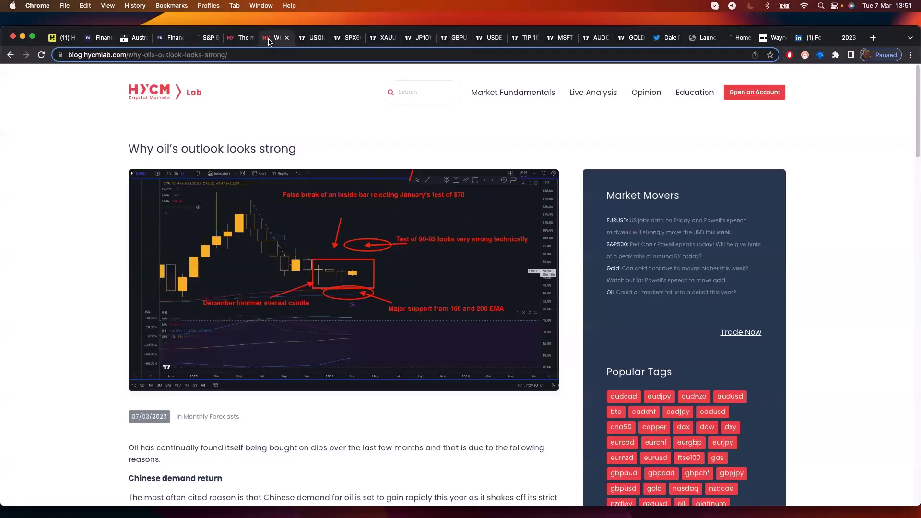
click(152, 91)
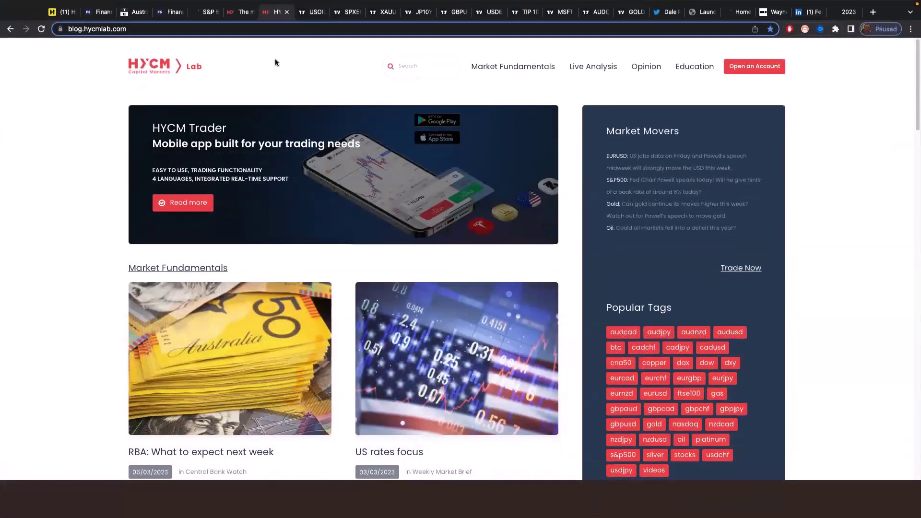
key(ctrl+super+f)
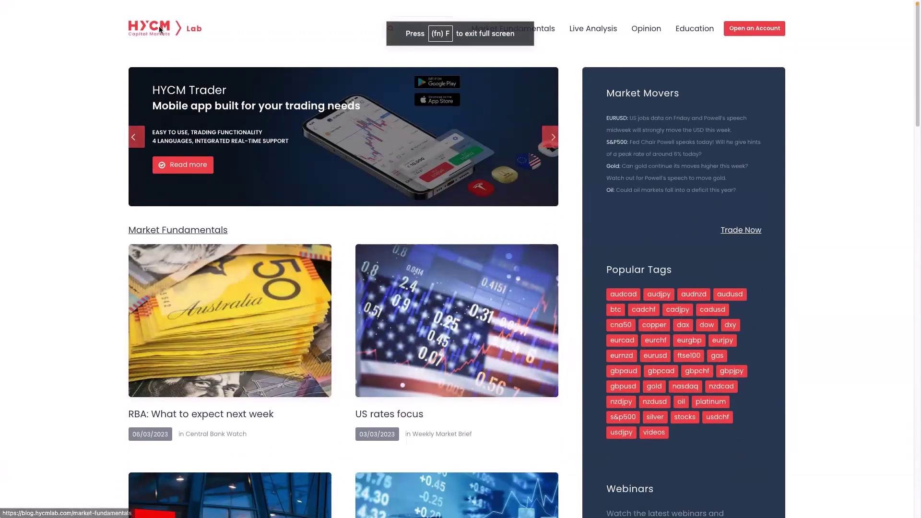
Check the HYCM US narrative article, then return to the TradingView USOIL four-chart layout.
mouse_move(43, 5)
click(32, 19)
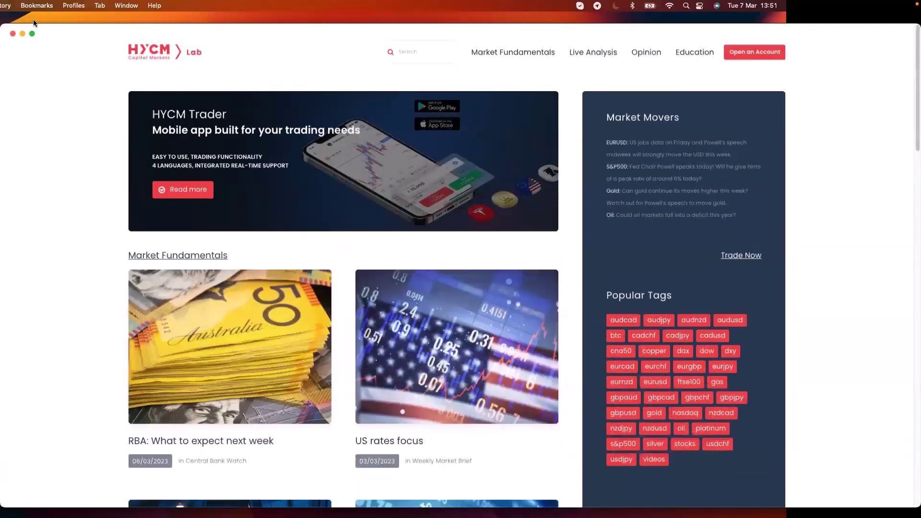
click(238, 43)
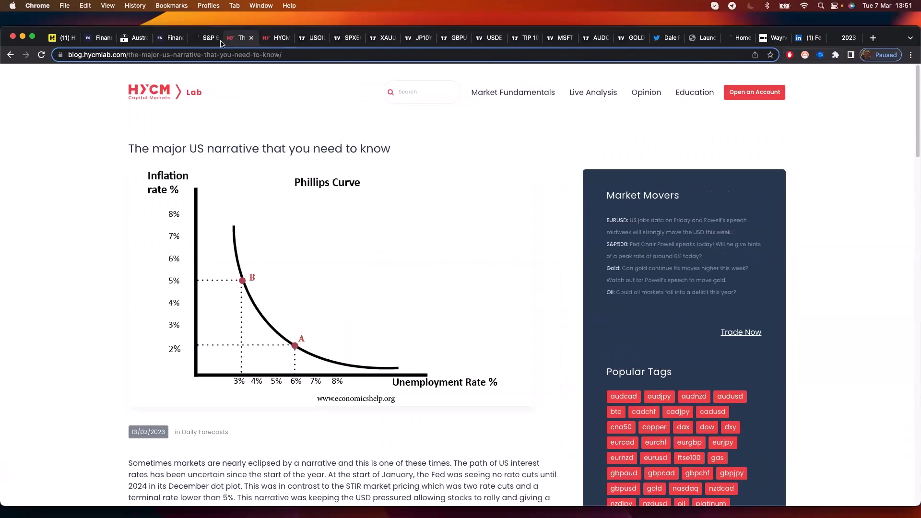
click(302, 39)
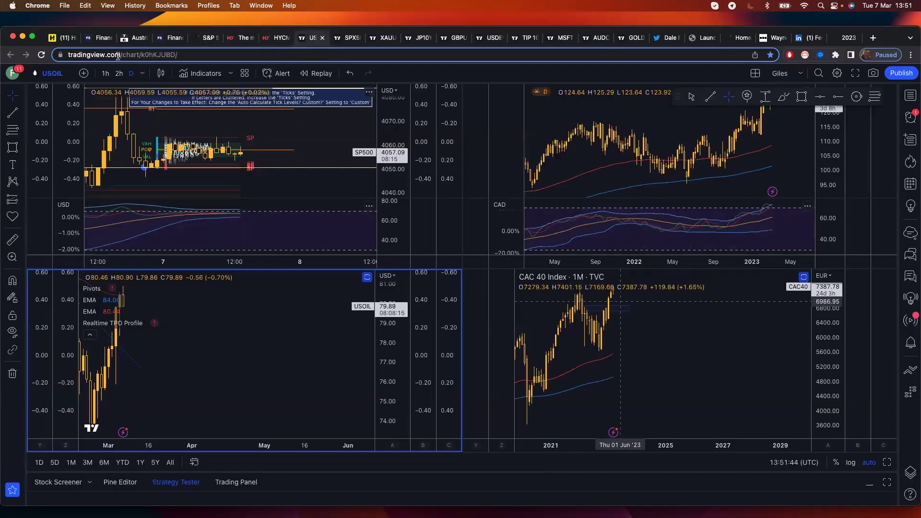
click(33, 39)
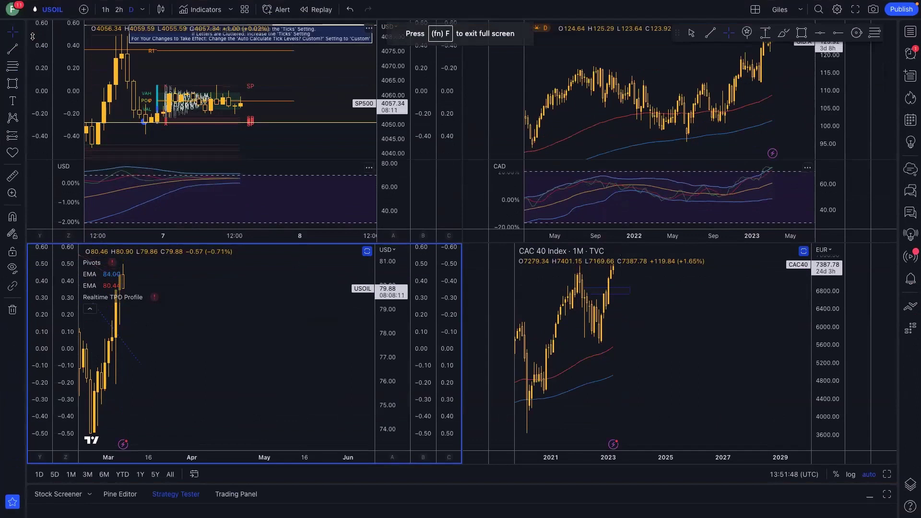